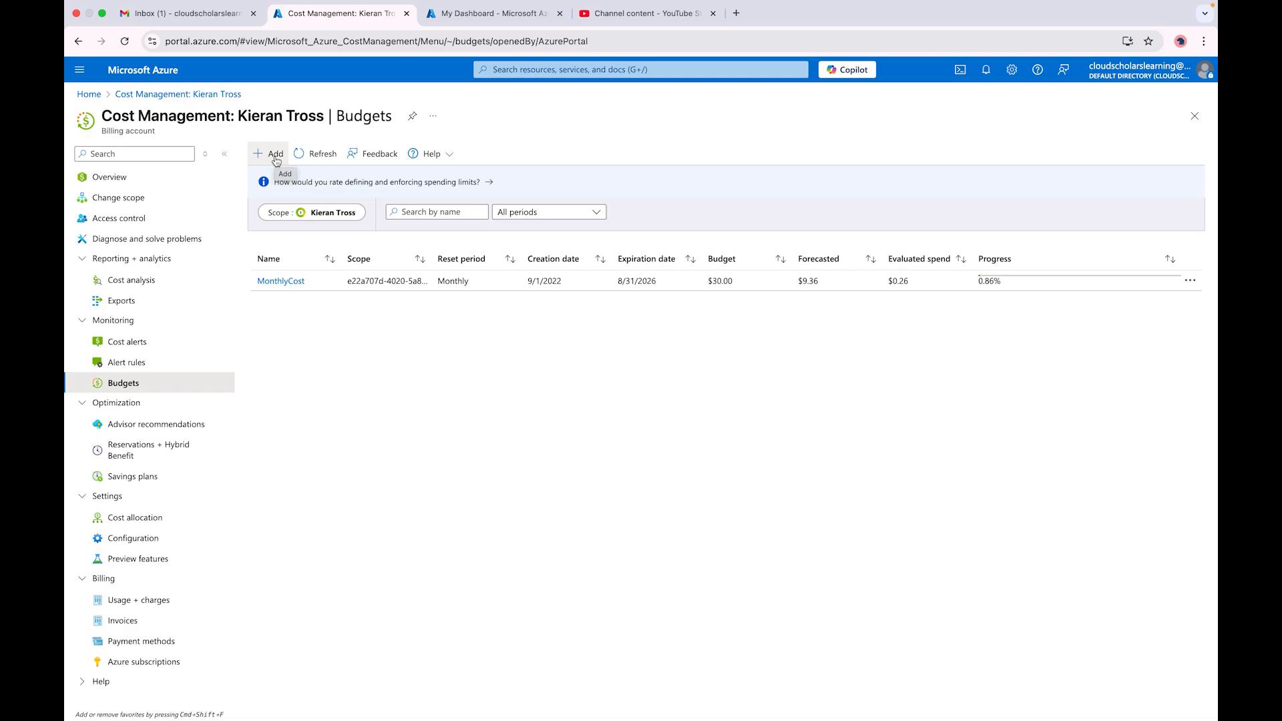
Step: Start a new budget named appteamA with an expiration date of November 2025
{"action": "left_click", "coordinate": [276, 157]}
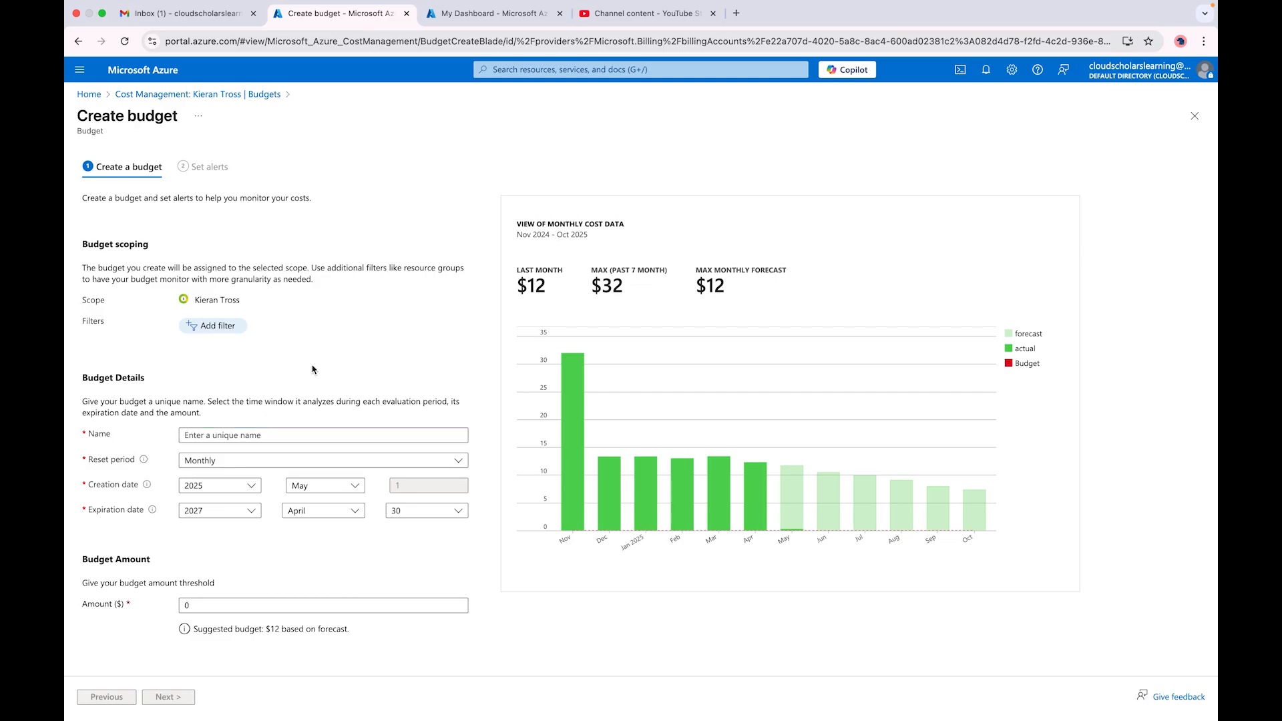
{"action": "left_click", "coordinate": [220, 435]}
{"action": "type", "text": "appteamA"}
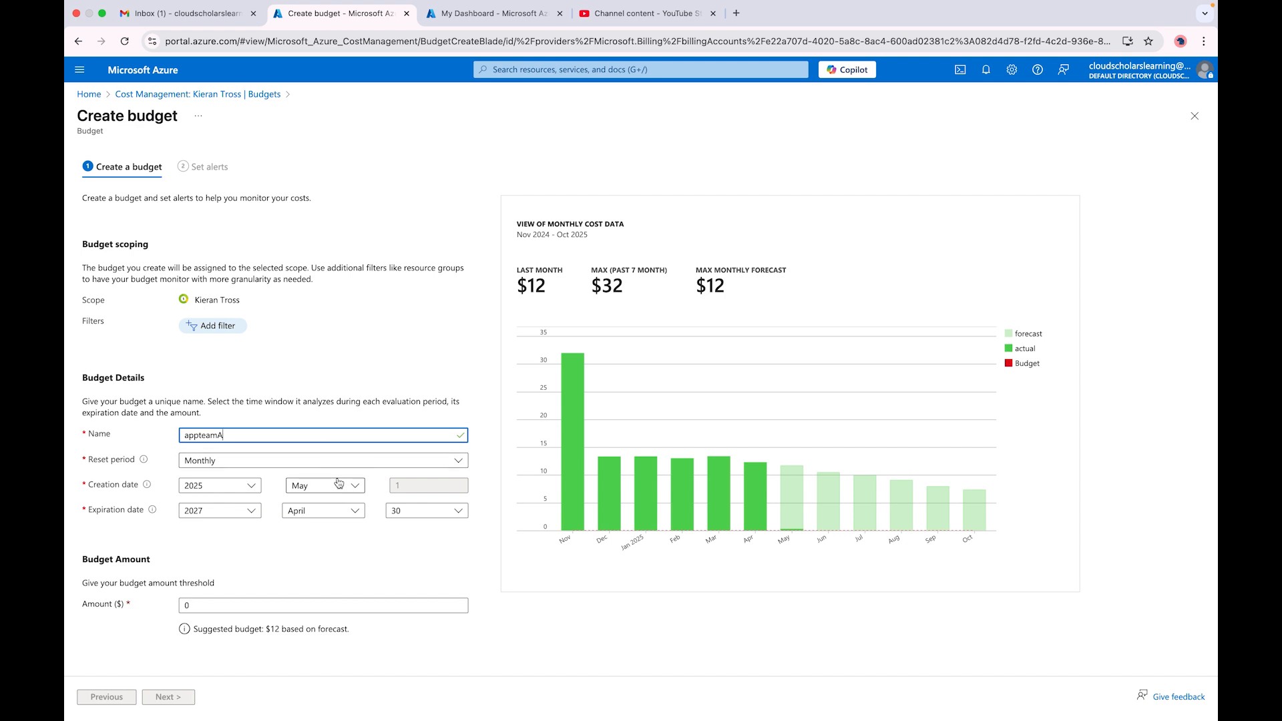
{"action": "left_click", "coordinate": [251, 511]}
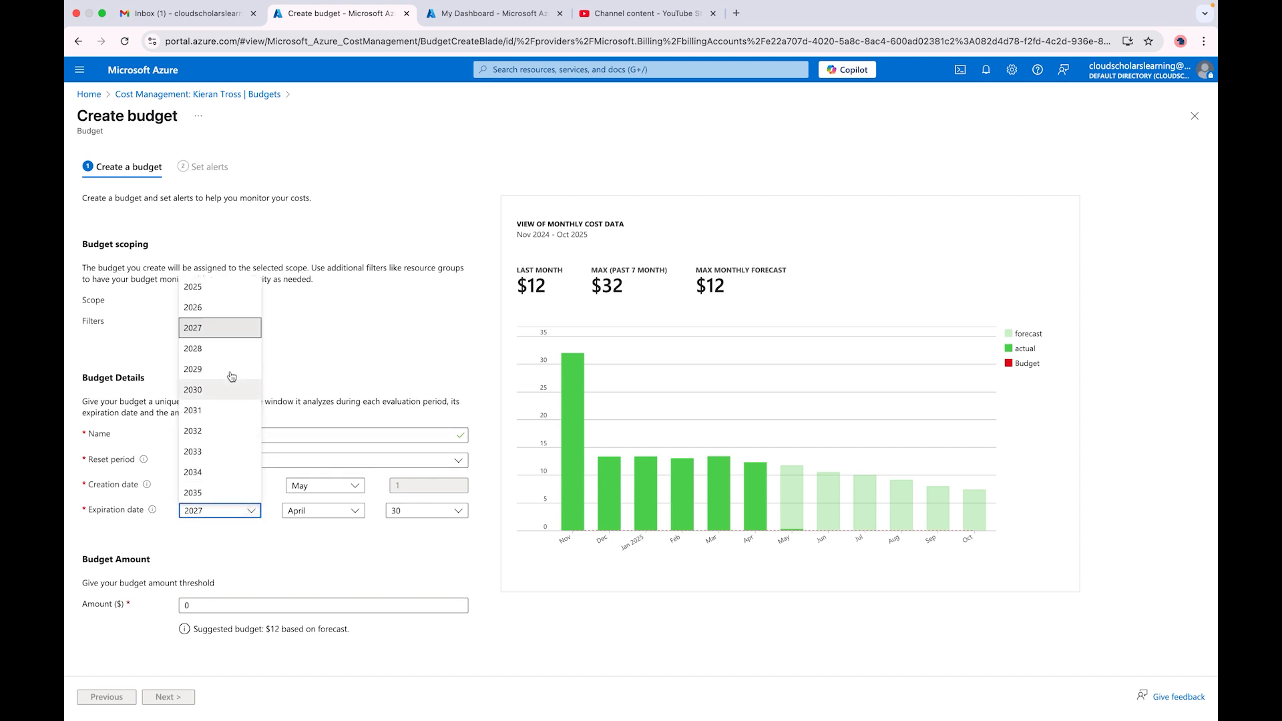
{"action": "left_click", "coordinate": [224, 290]}
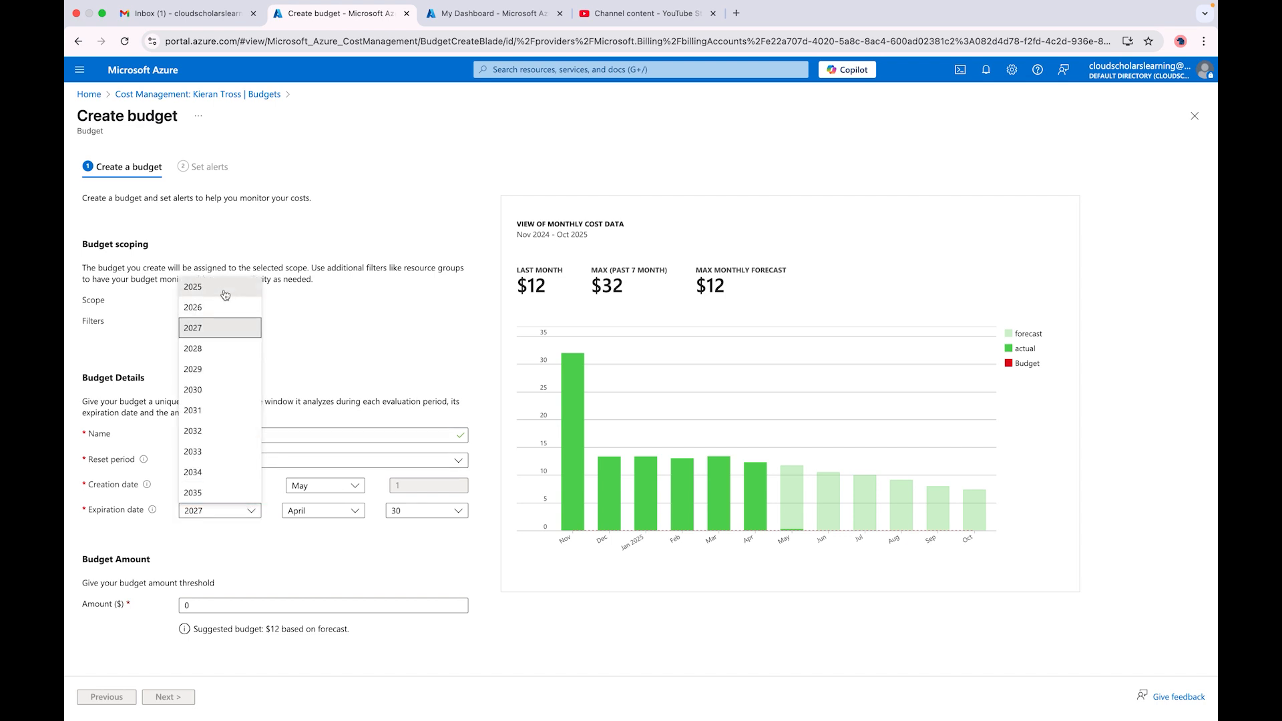
{"action": "left_click", "coordinate": [355, 514]}
{"action": "left_click", "coordinate": [335, 482]}
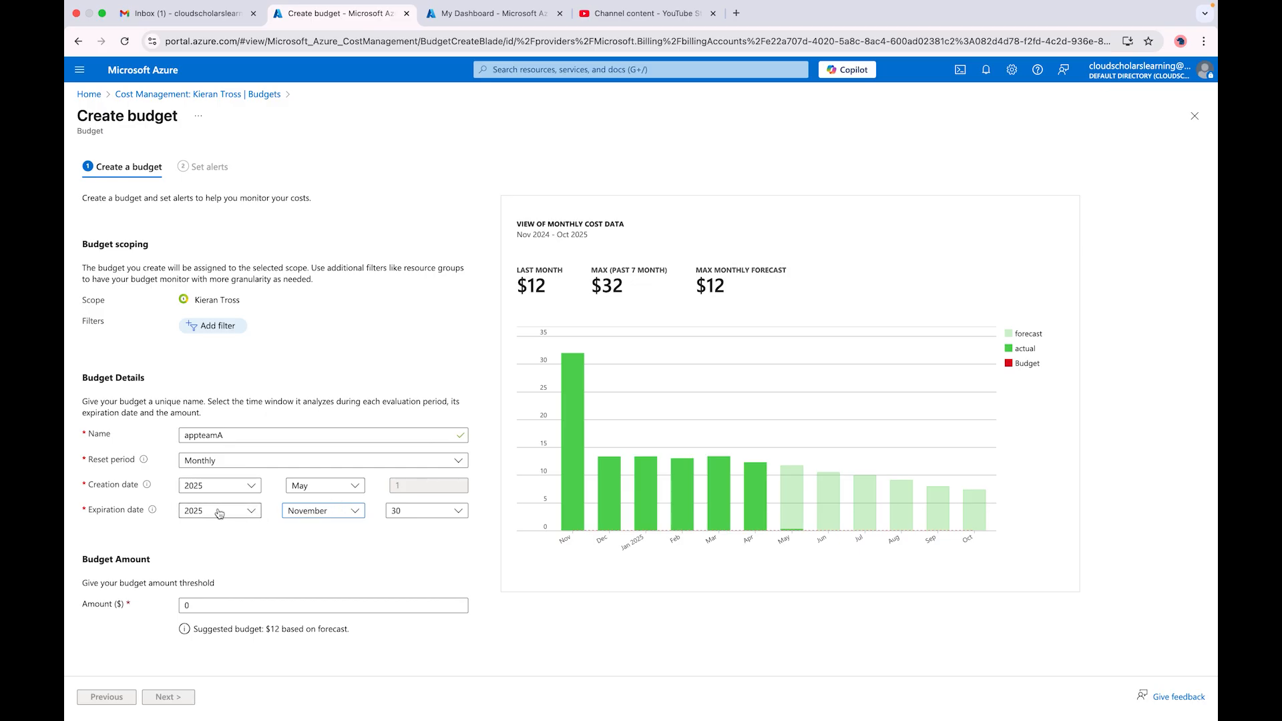
Step: Set the budget amount to 300 and proceed to the alert settings
{"action": "left_click", "coordinate": [214, 327]}
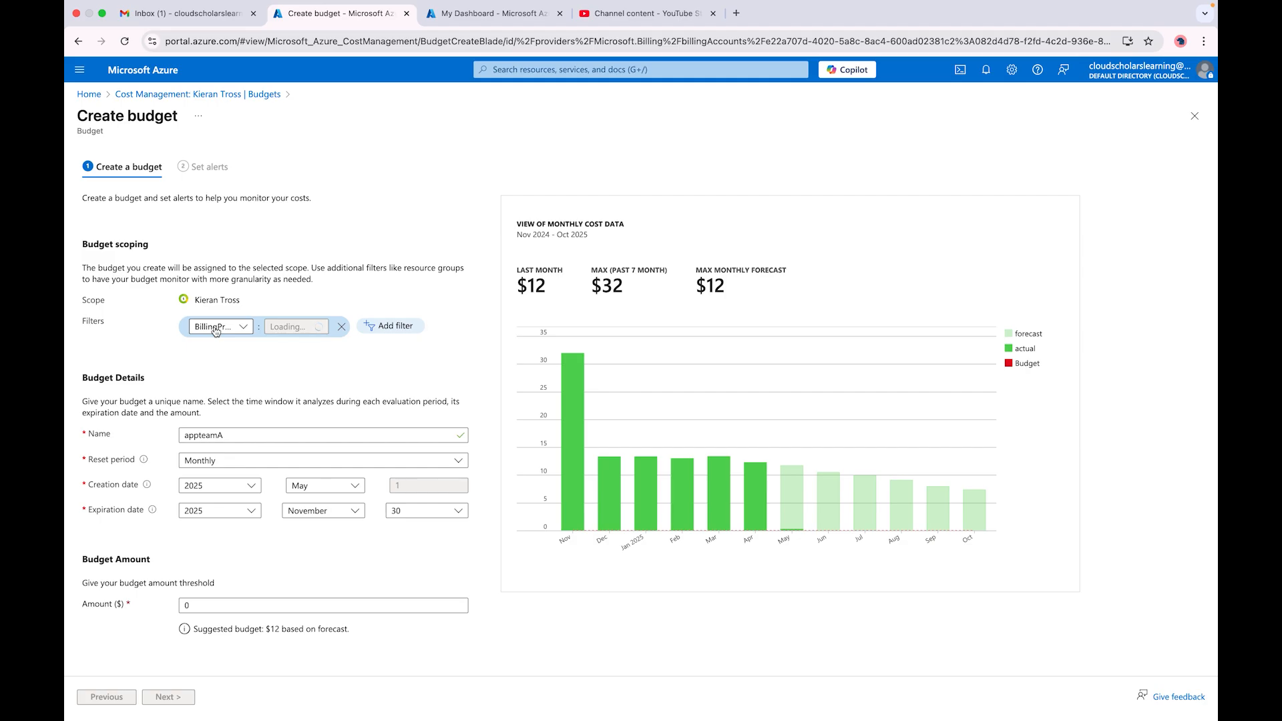
{"action": "left_click", "coordinate": [294, 367]}
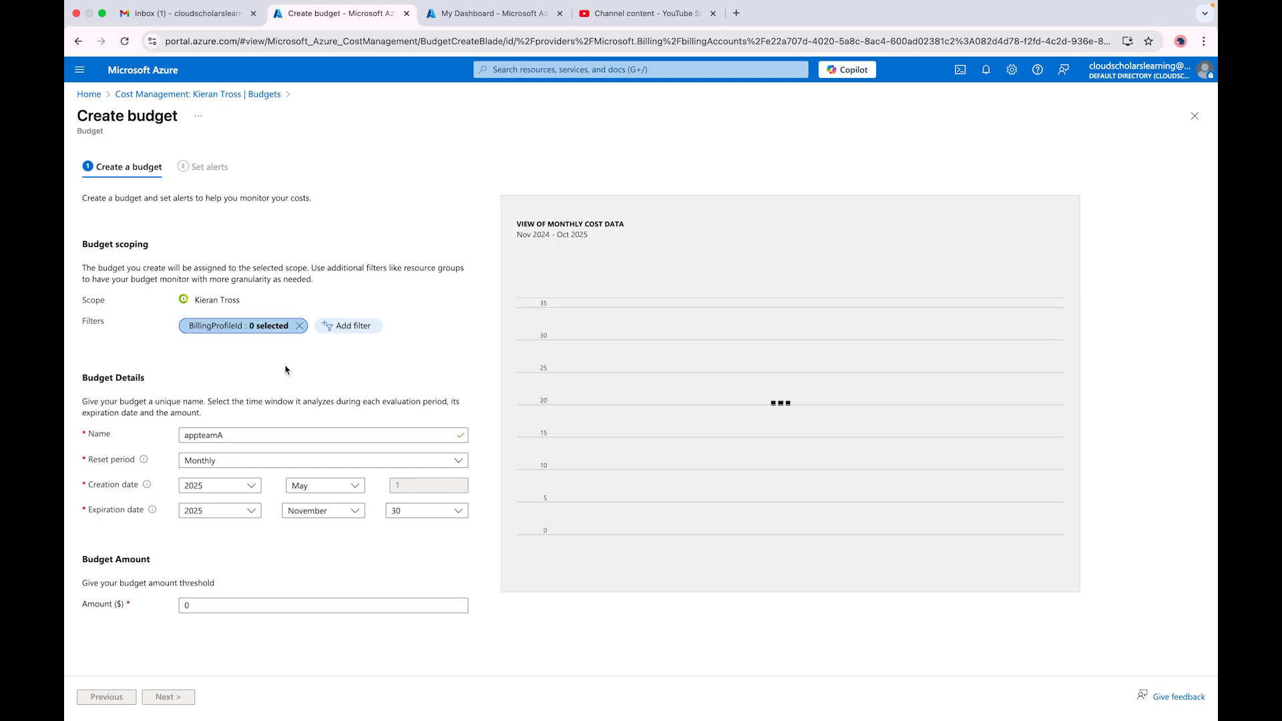
{"action": "left_click", "coordinate": [209, 607]}
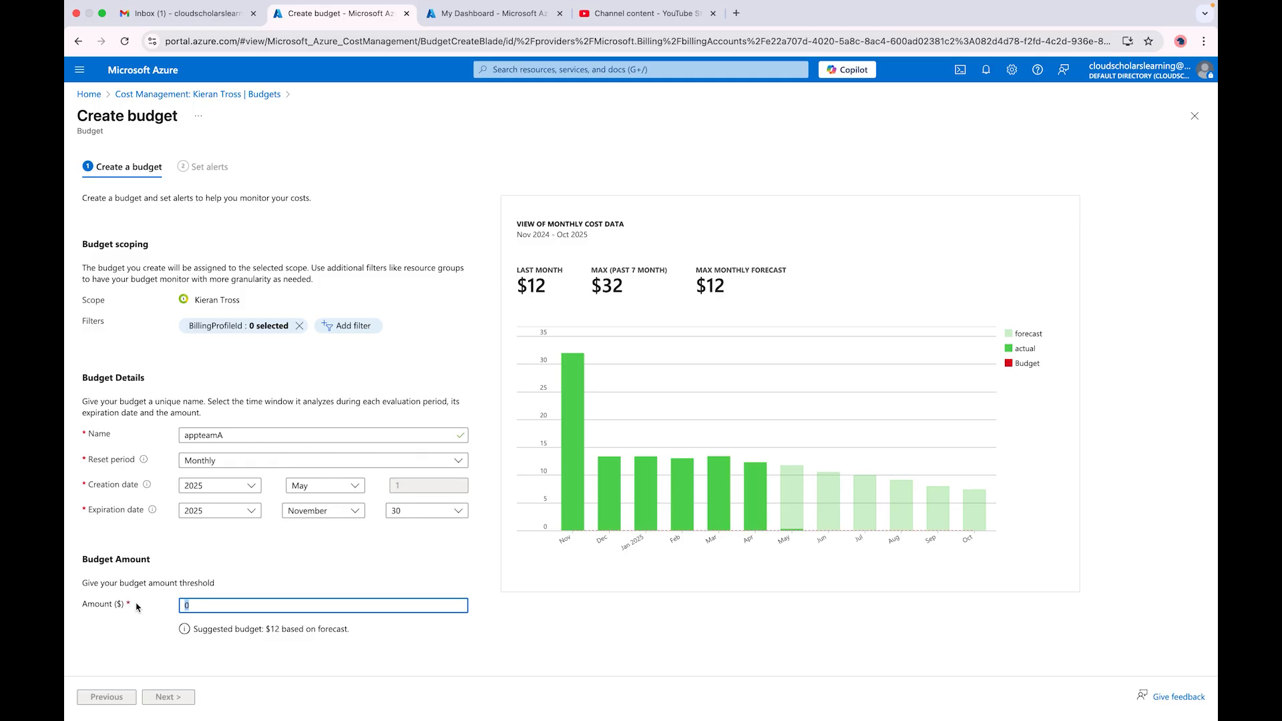
{"action": "type", "text": "300"}
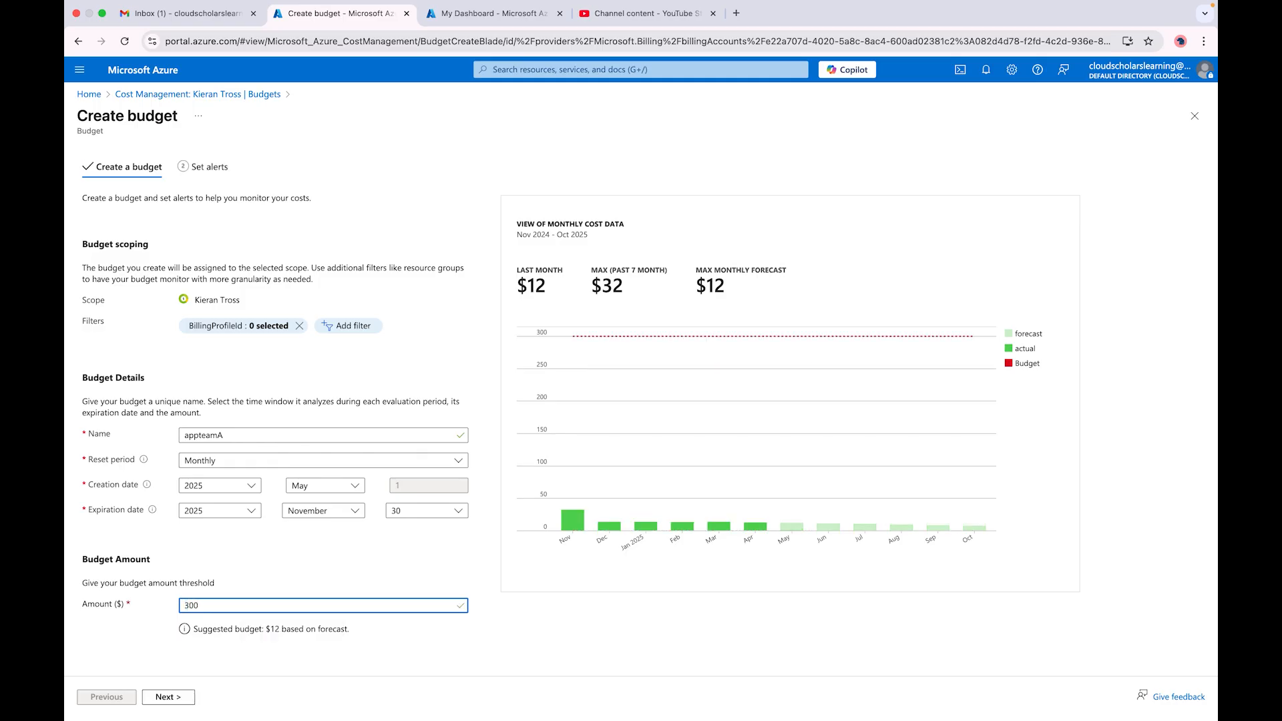
{"action": "left_click", "coordinate": [169, 696]}
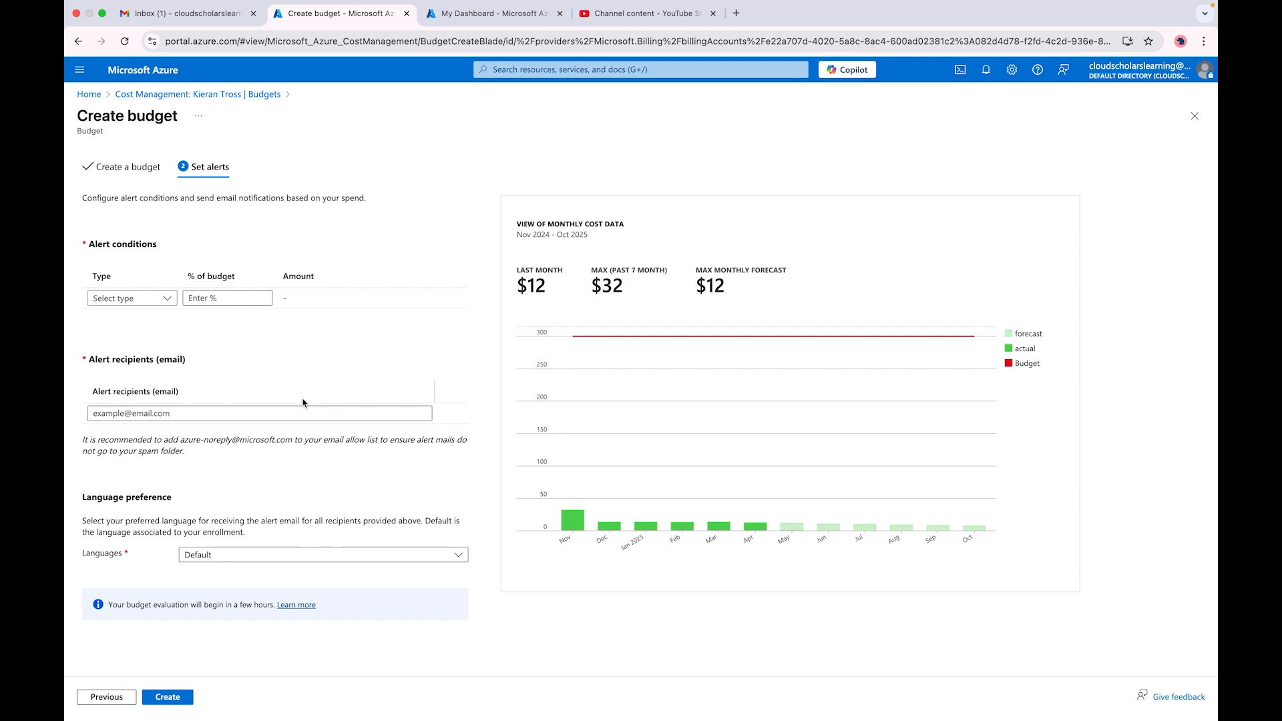
Step: Add alert conditions at 80% of Actual spend and 60% of Forecasted spend
{"action": "left_click", "coordinate": [167, 301]}
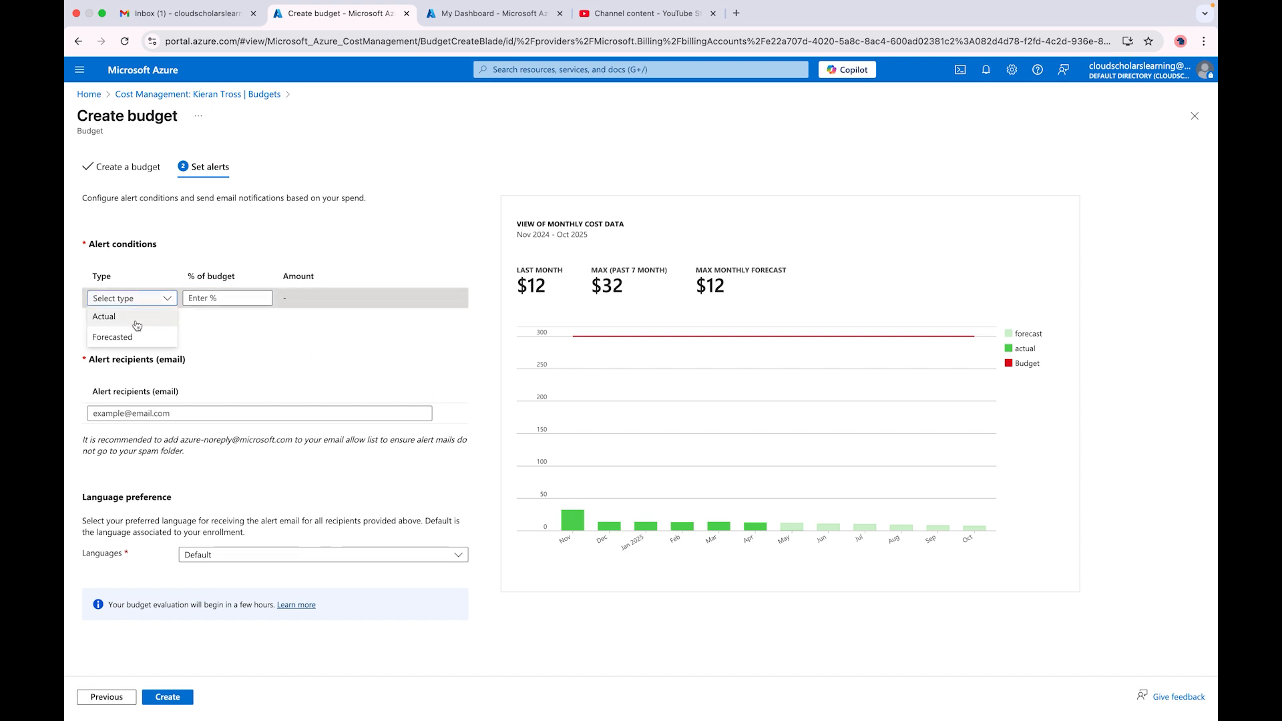
{"action": "left_click", "coordinate": [227, 356]}
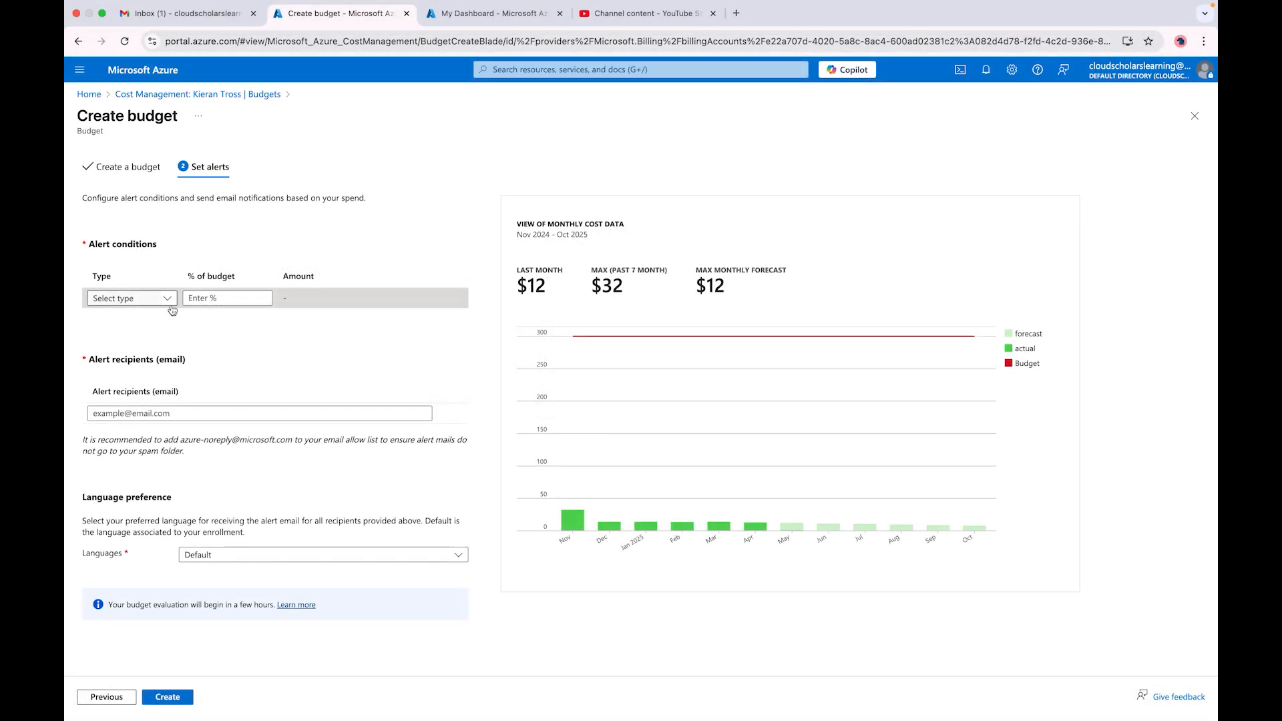
{"action": "left_click", "coordinate": [171, 309]}
{"action": "left_click", "coordinate": [110, 318]}
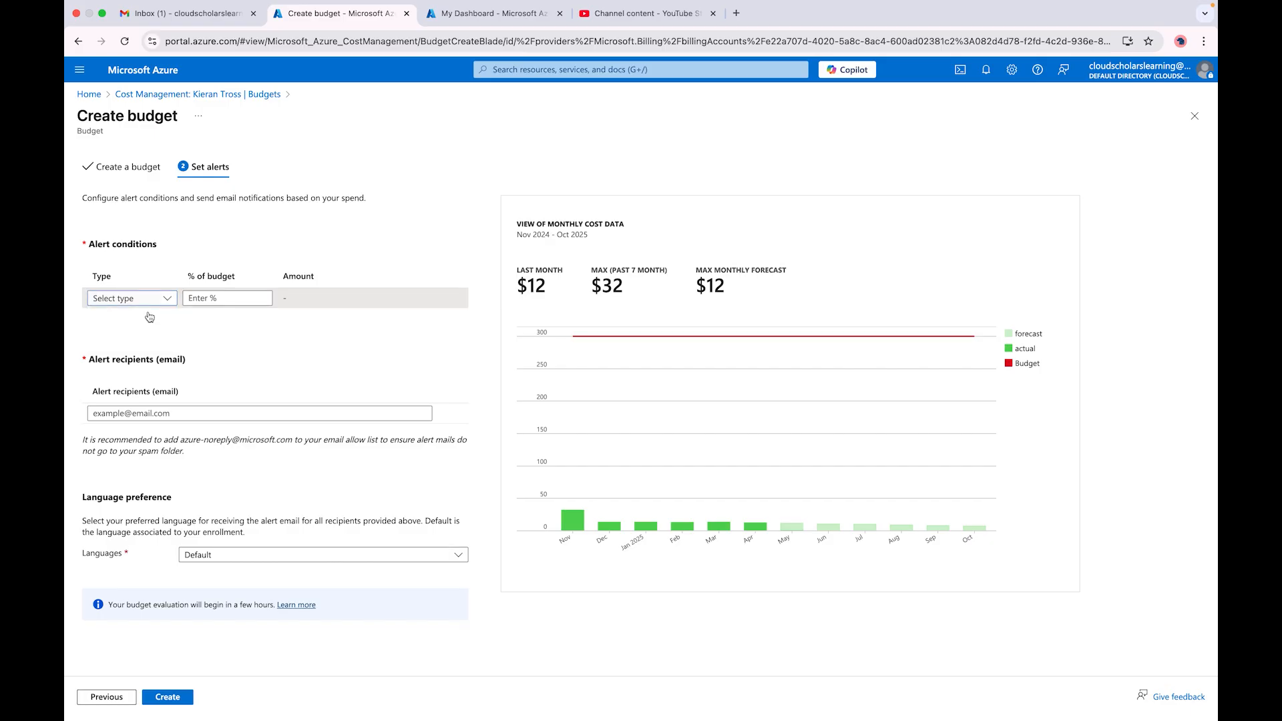
{"action": "left_click", "coordinate": [212, 297]}
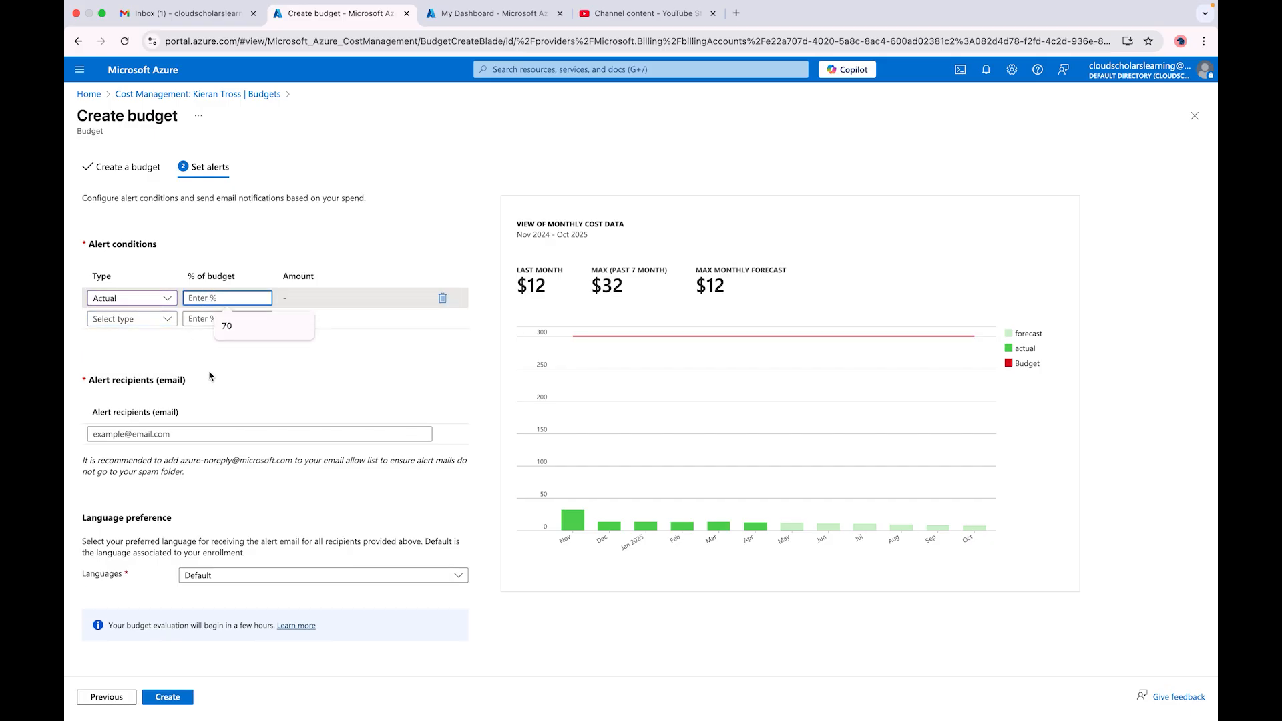
{"action": "type", "text": "80"}
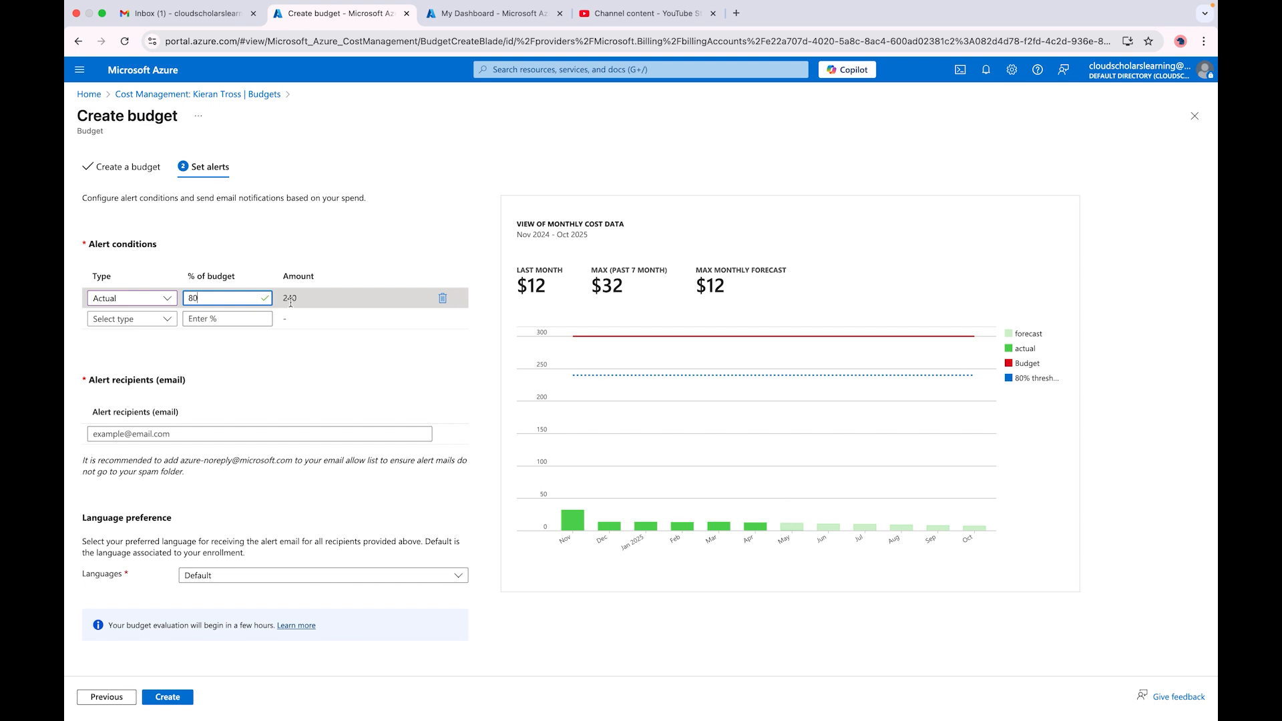
{"action": "left_click", "coordinate": [133, 319]}
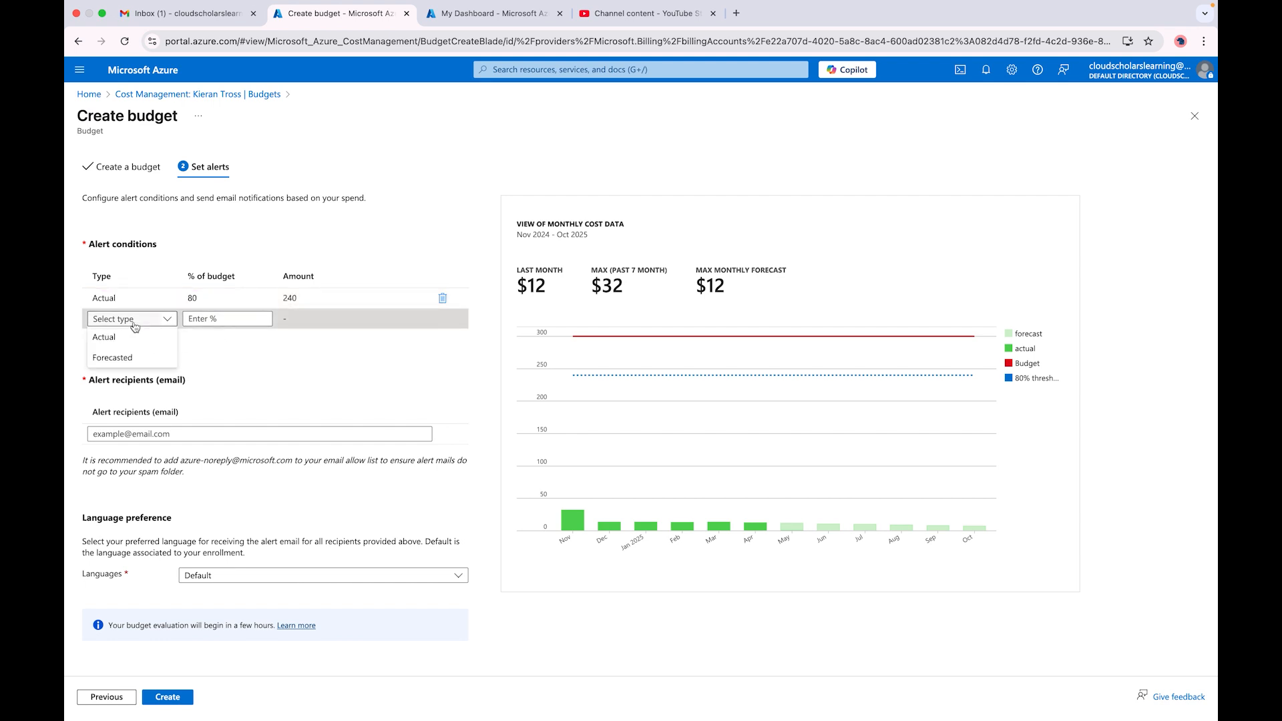
{"action": "left_click", "coordinate": [133, 358]}
{"action": "left_click", "coordinate": [213, 320]}
{"action": "type", "text": "60"}
{"action": "left_click", "coordinate": [304, 373]}
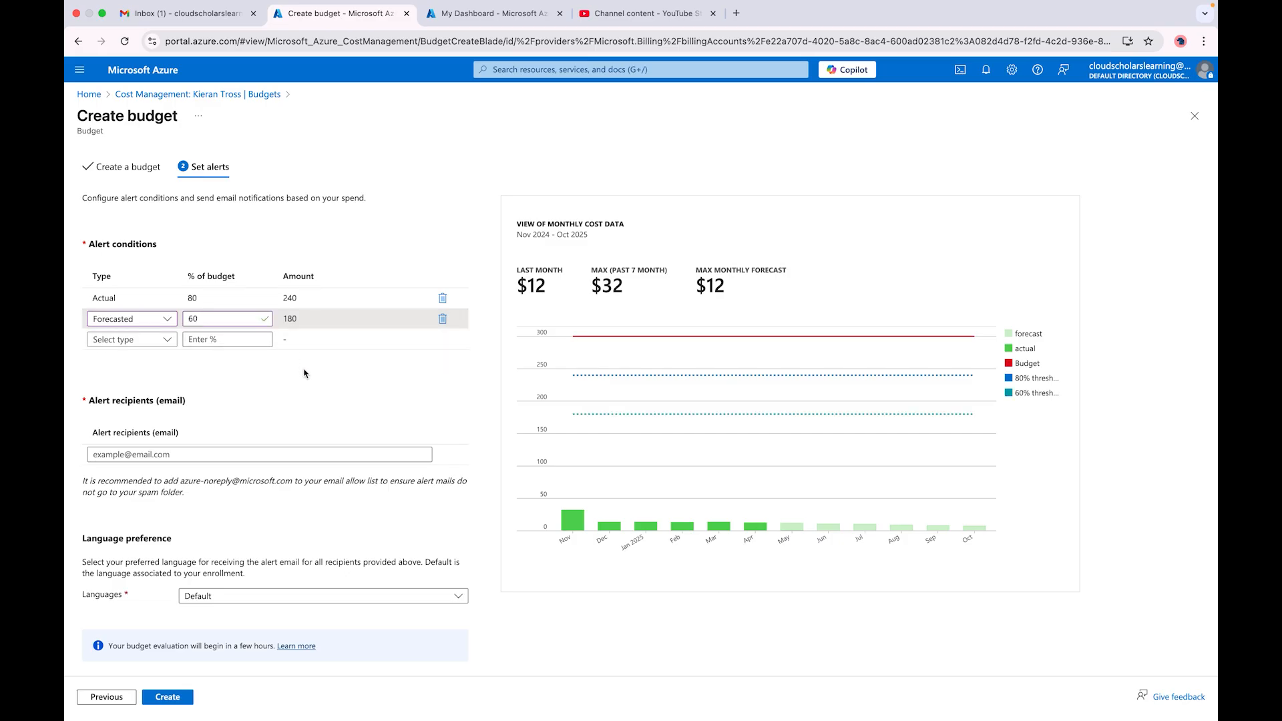
Step: Send alerts to the account's e-mail address in Default language and create the budget
{"action": "left_click", "coordinate": [155, 454]}
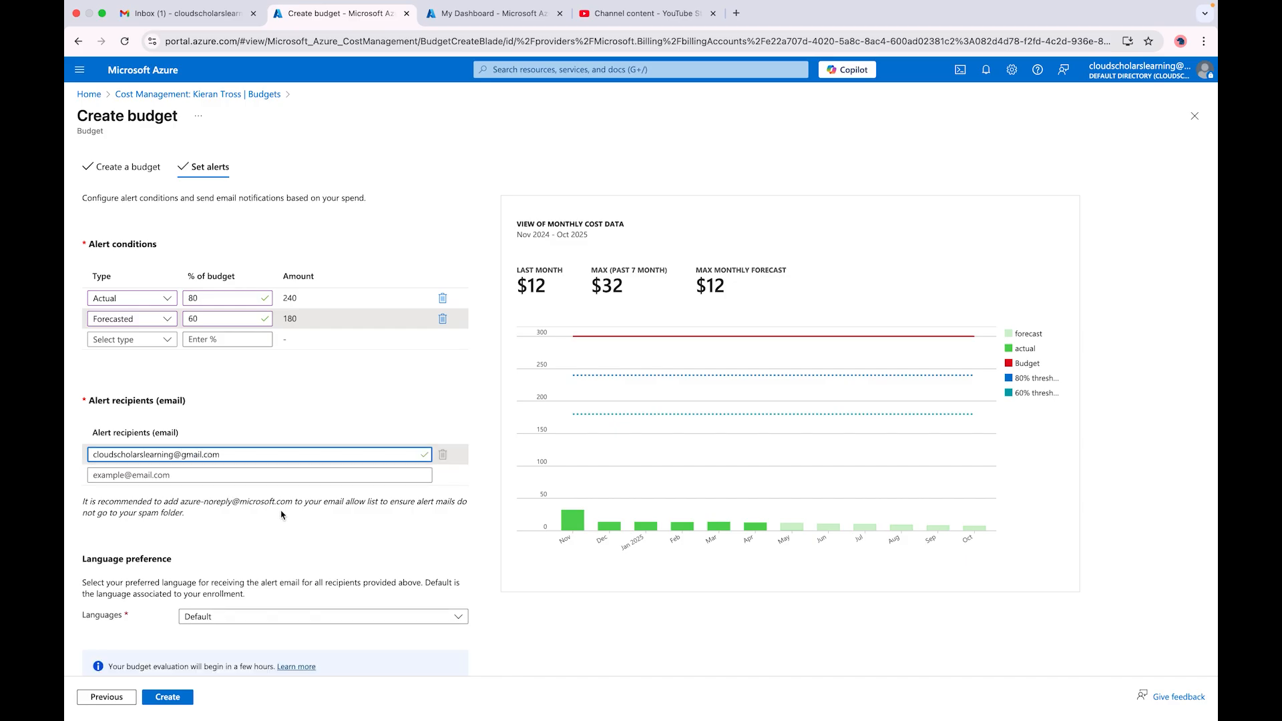
{"action": "scroll", "coordinate": [282, 514], "scroll_direction": "down", "scroll_amount": 2}
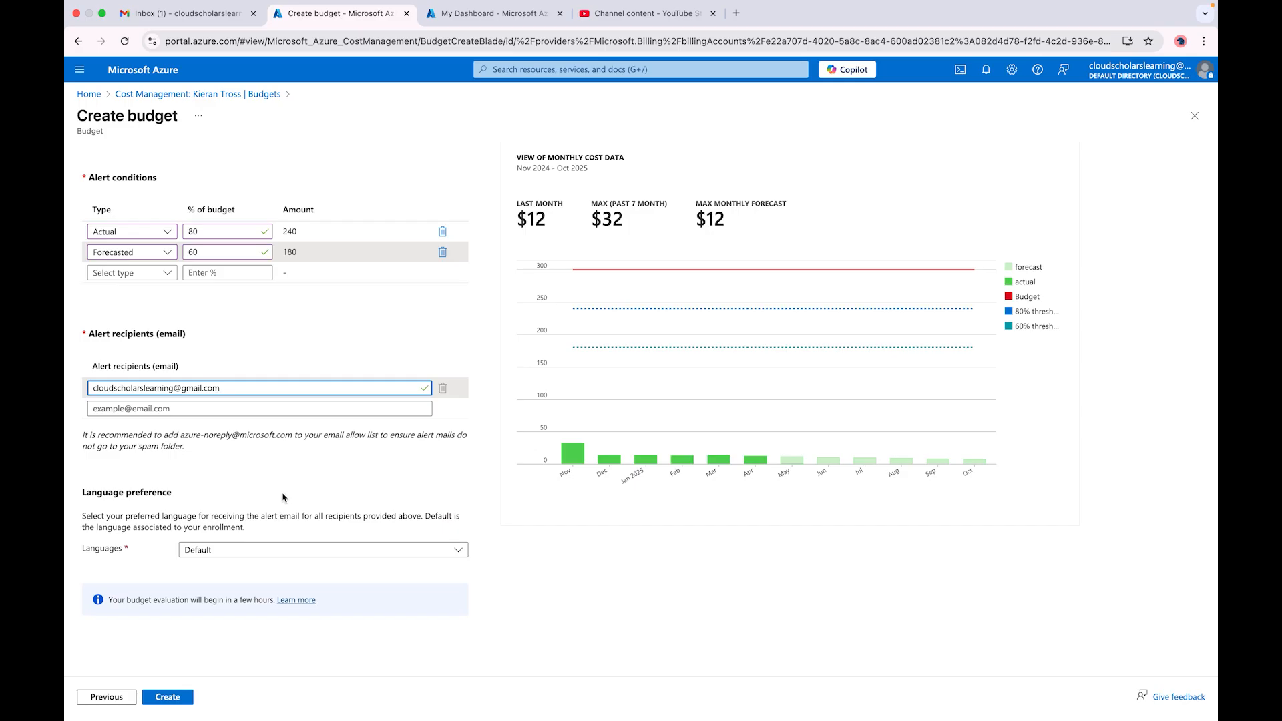
{"action": "left_click", "coordinate": [224, 550]}
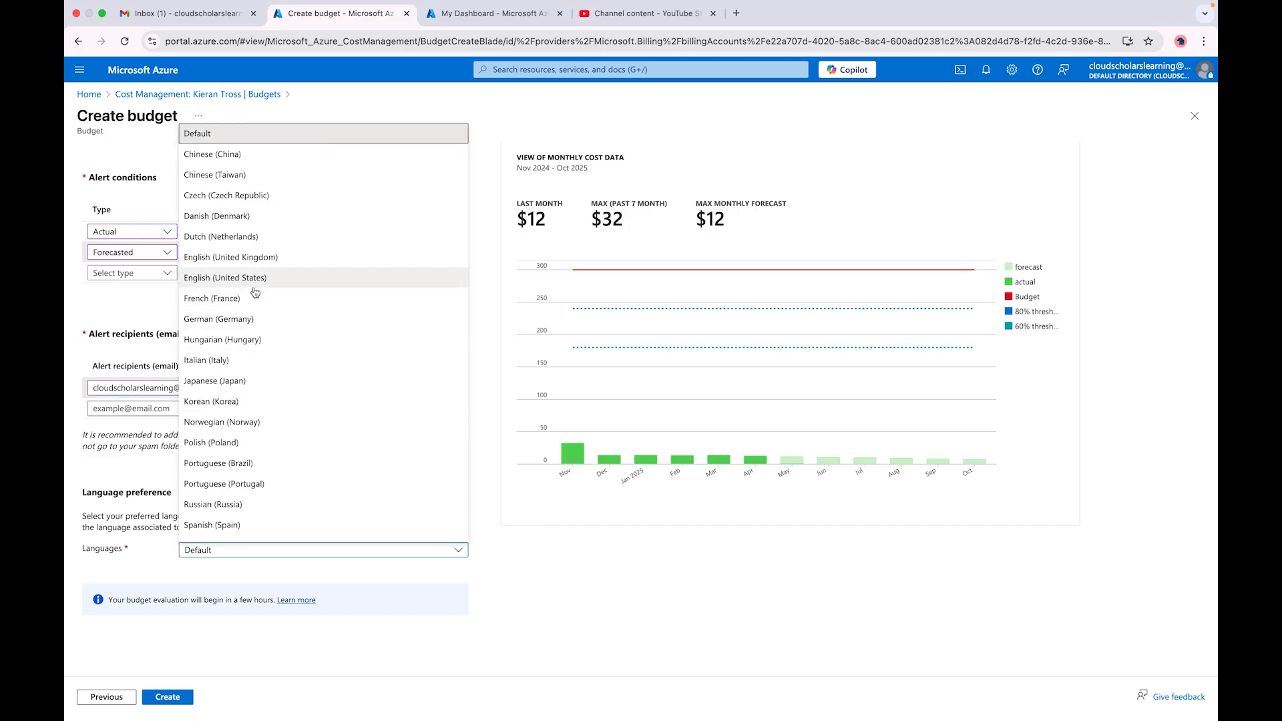
{"action": "left_click", "coordinate": [335, 666]}
{"action": "left_click", "coordinate": [168, 697]}
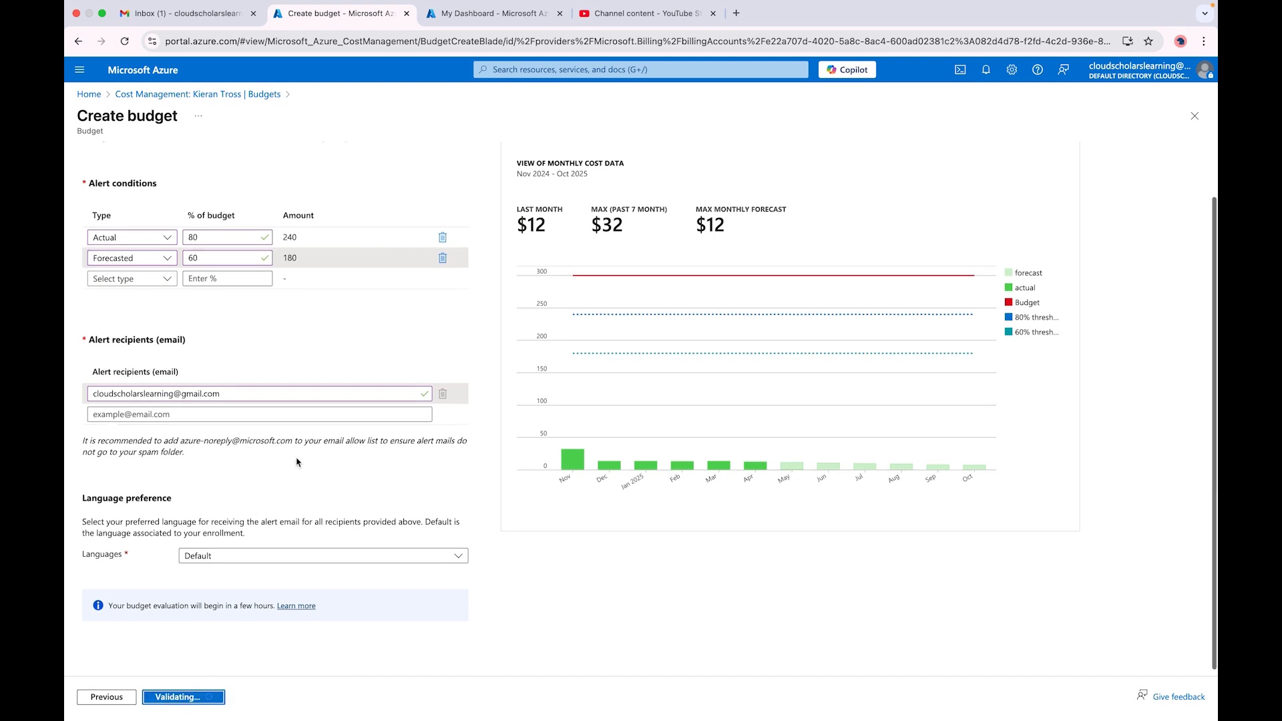
{"action": "scroll", "coordinate": [298, 461], "scroll_direction": "up", "scroll_amount": 2}
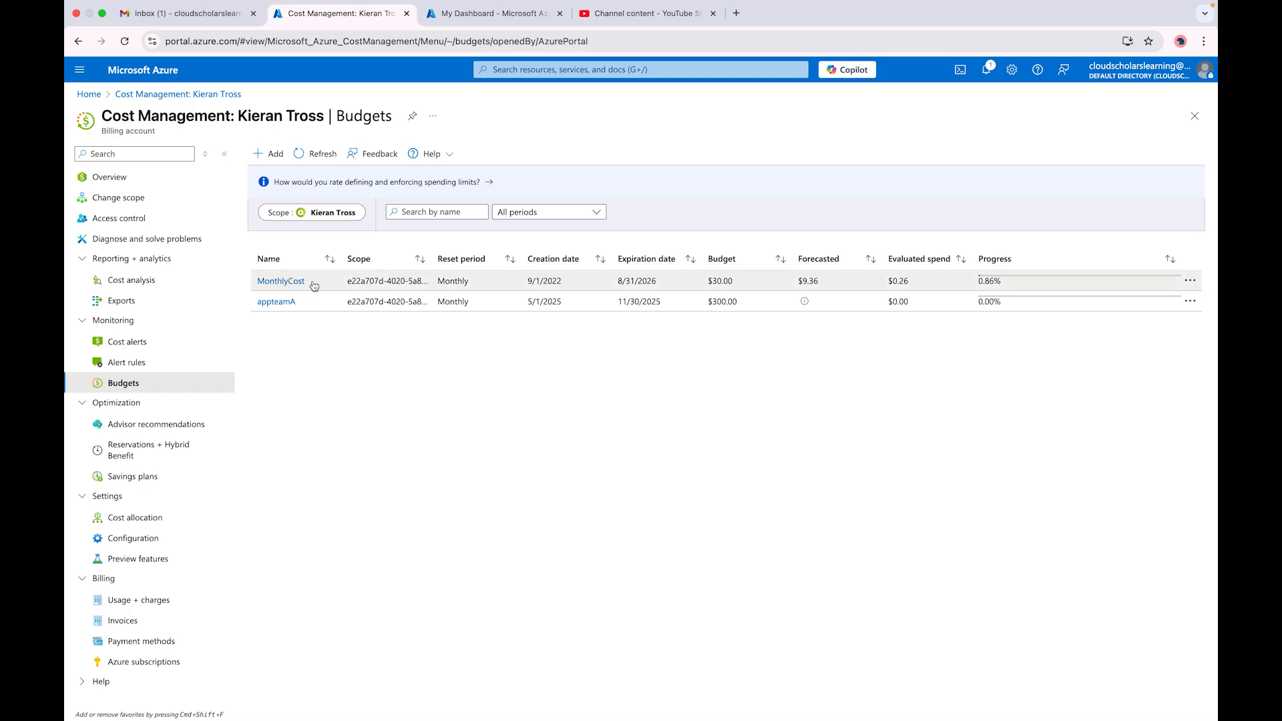
Step: Switch the budgets scope to the testingsub1 subscription under Root > Test_MG
{"action": "left_click", "coordinate": [320, 213]}
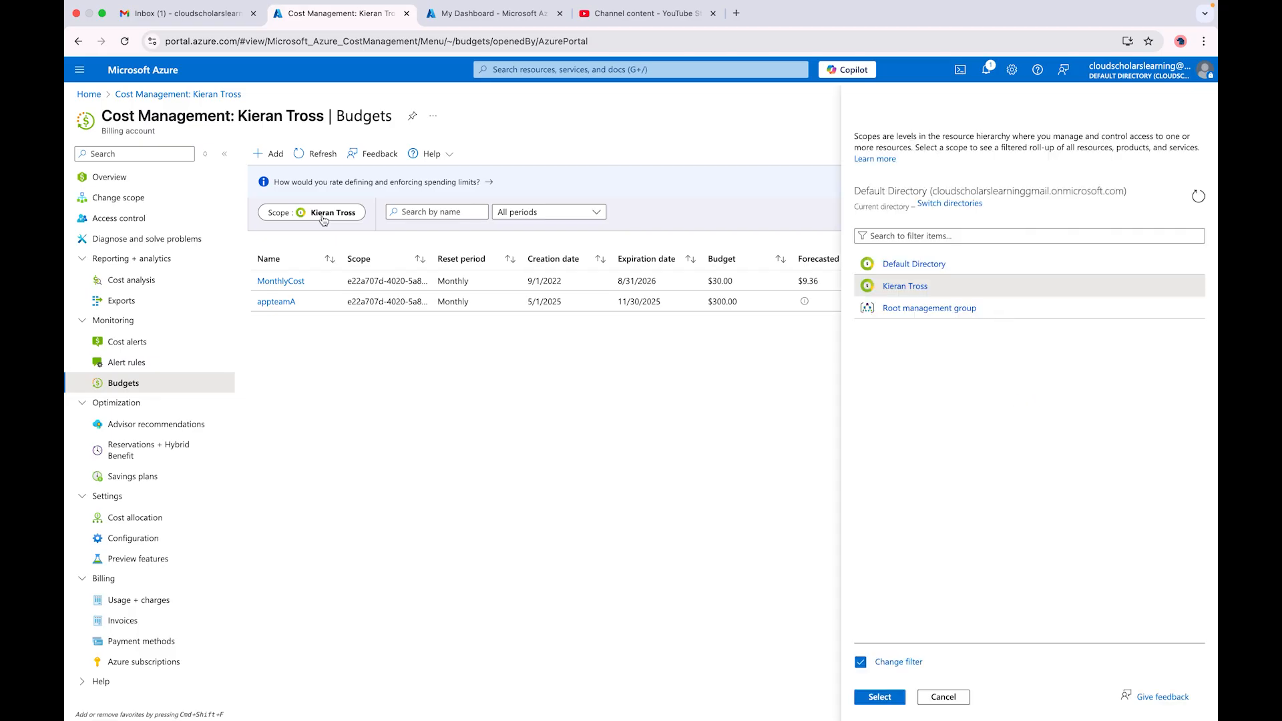
{"action": "left_click", "coordinate": [898, 315]}
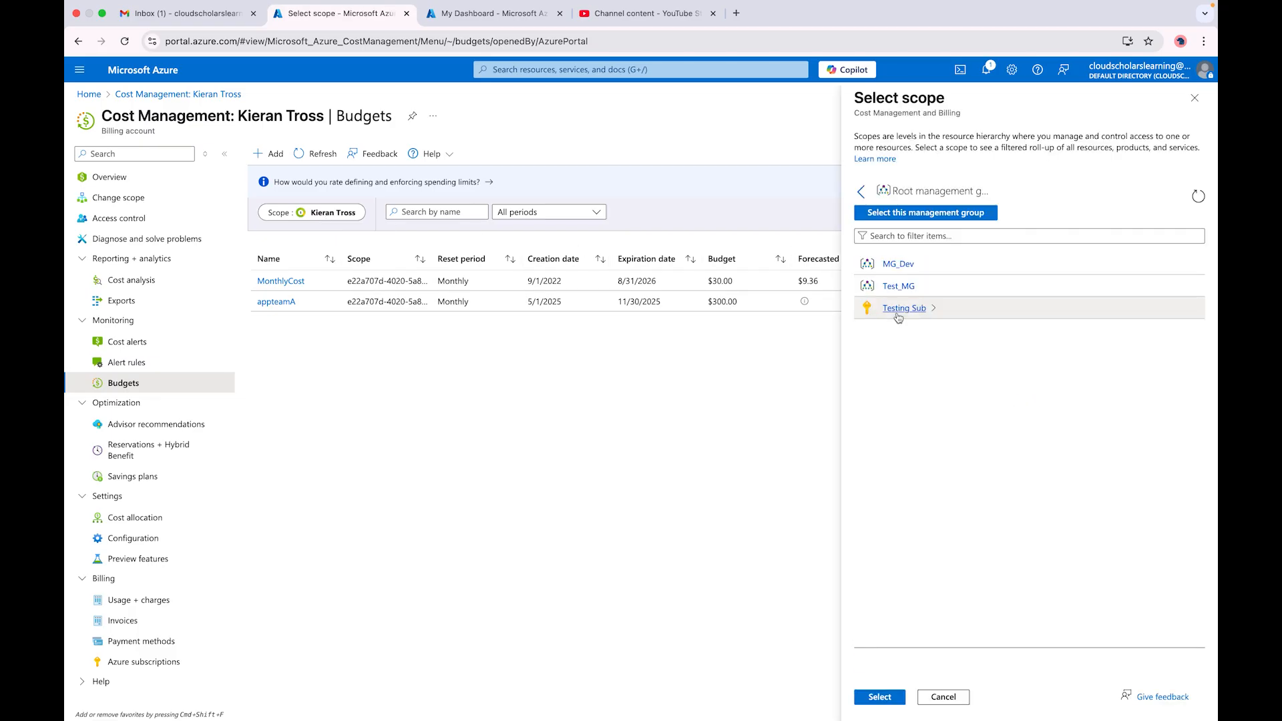
{"action": "left_click", "coordinate": [899, 287]}
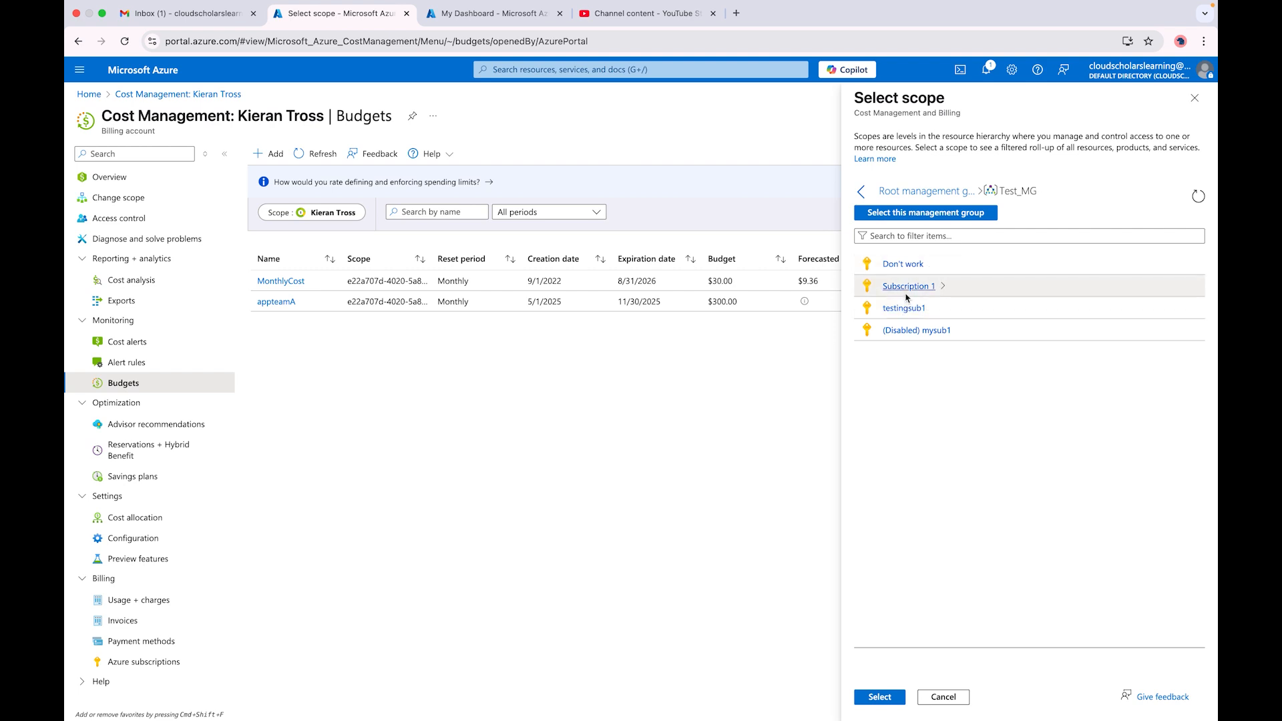
{"action": "left_click", "coordinate": [902, 309]}
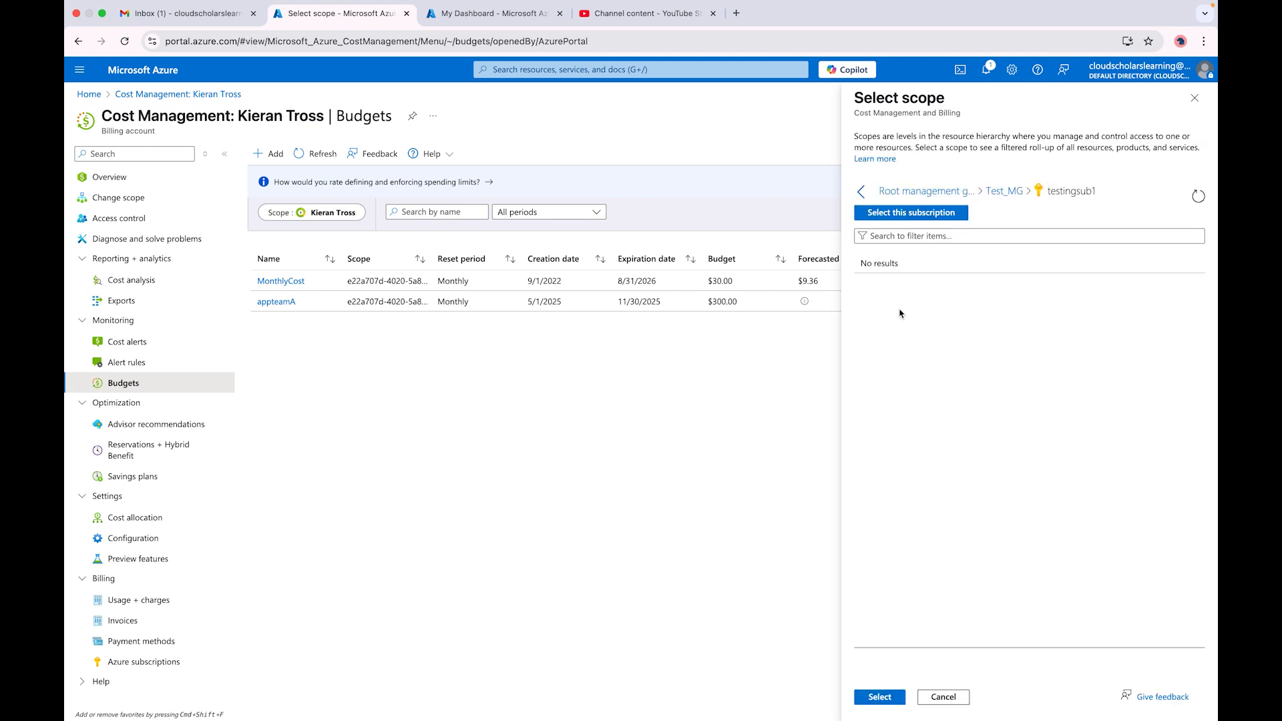
{"action": "left_click", "coordinate": [888, 697]}
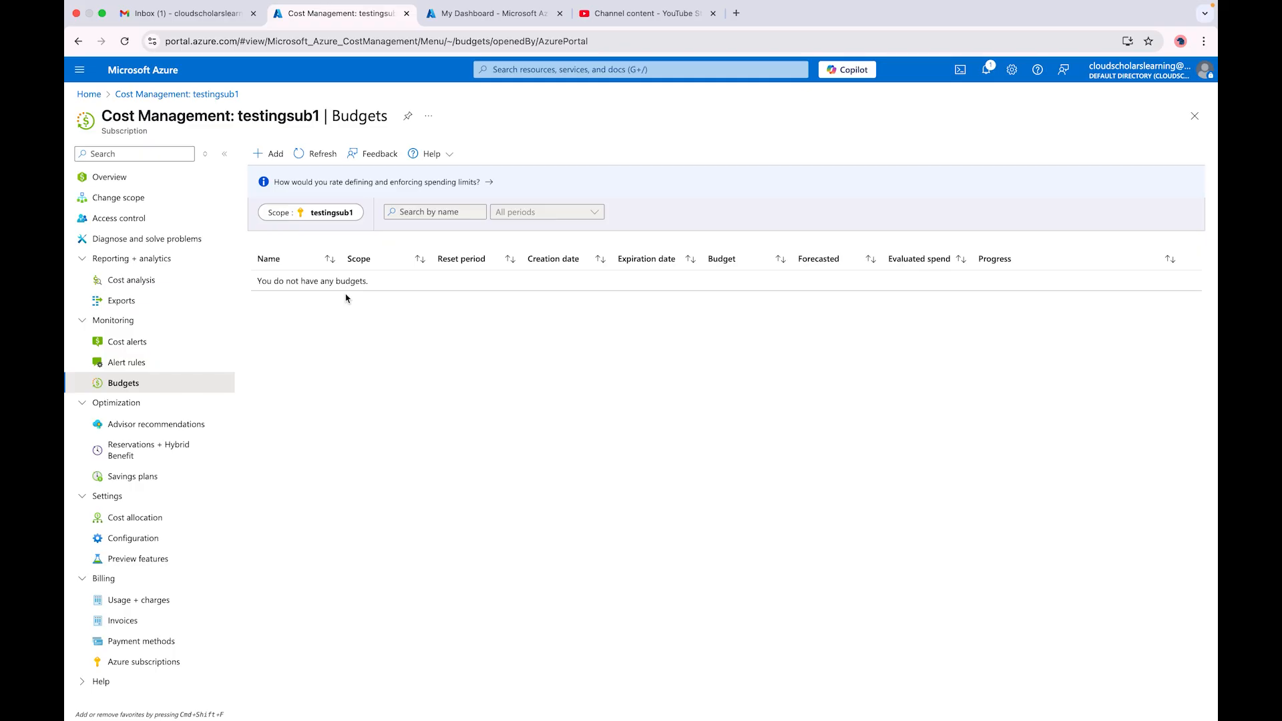
Step: Change the scope to the billing account and view its cost alert rules
{"action": "left_click", "coordinate": [327, 215]}
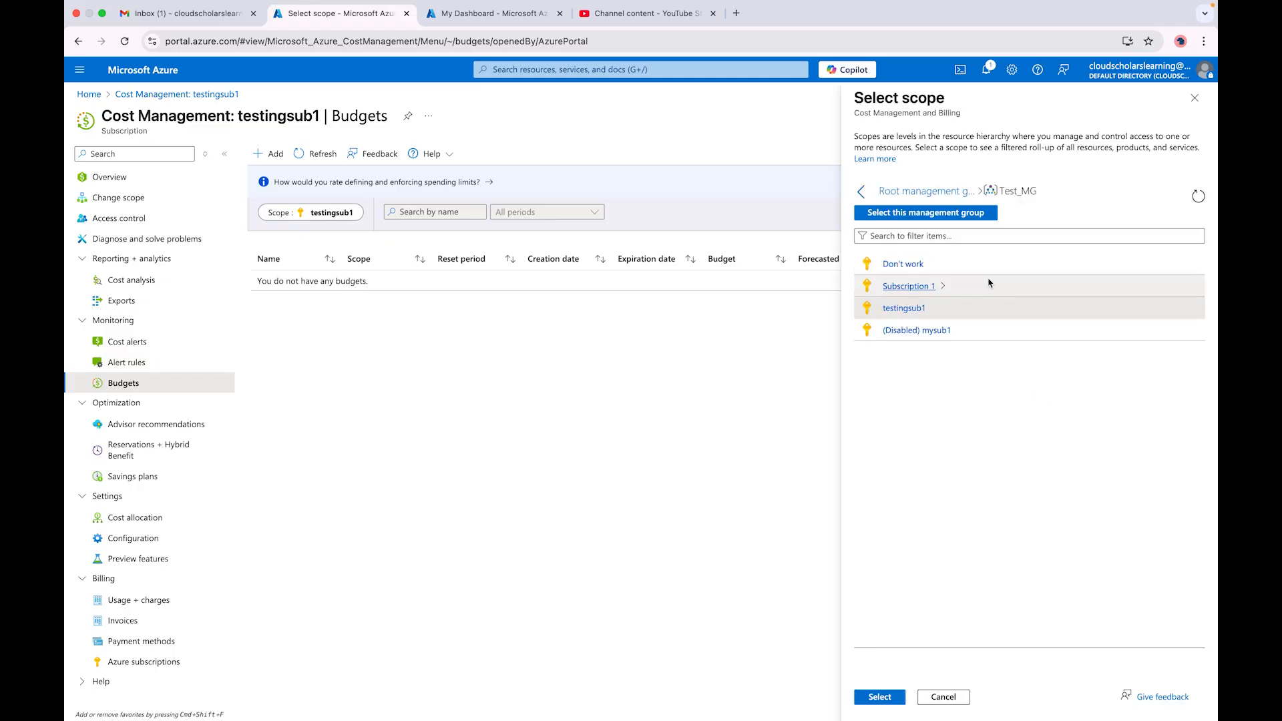
{"action": "left_click", "coordinate": [901, 192]}
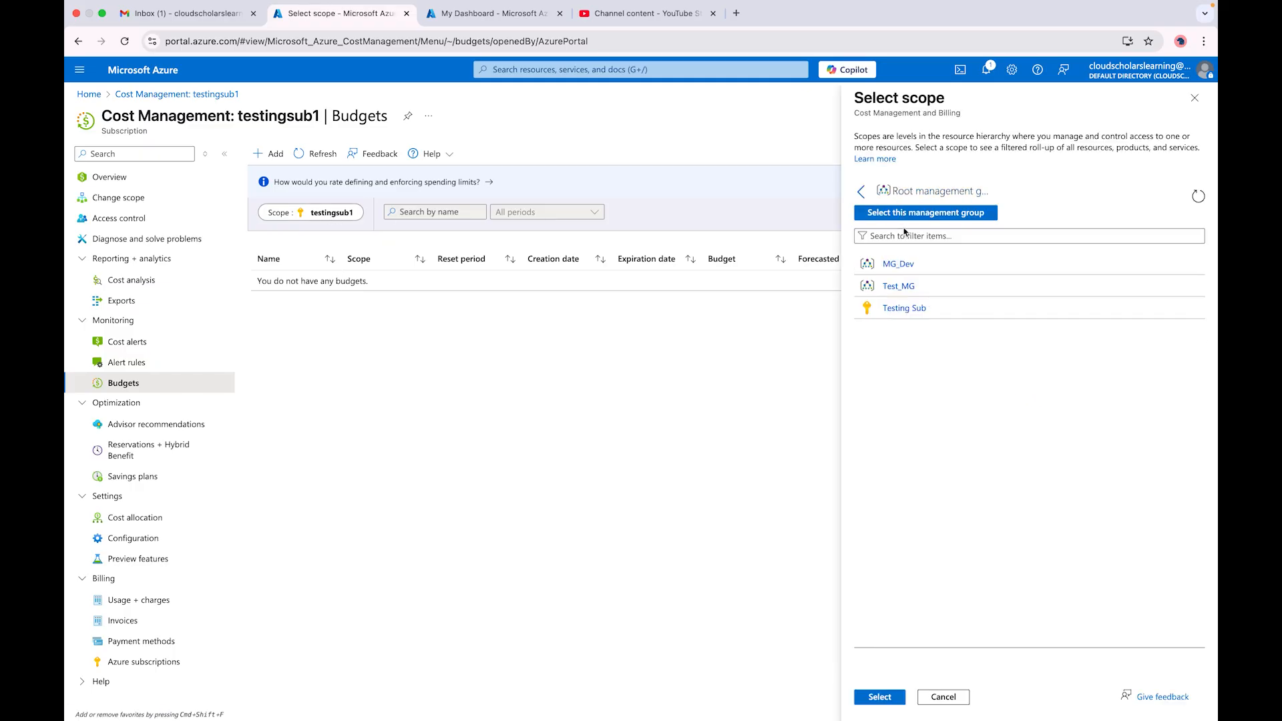
{"action": "left_click", "coordinate": [861, 192]}
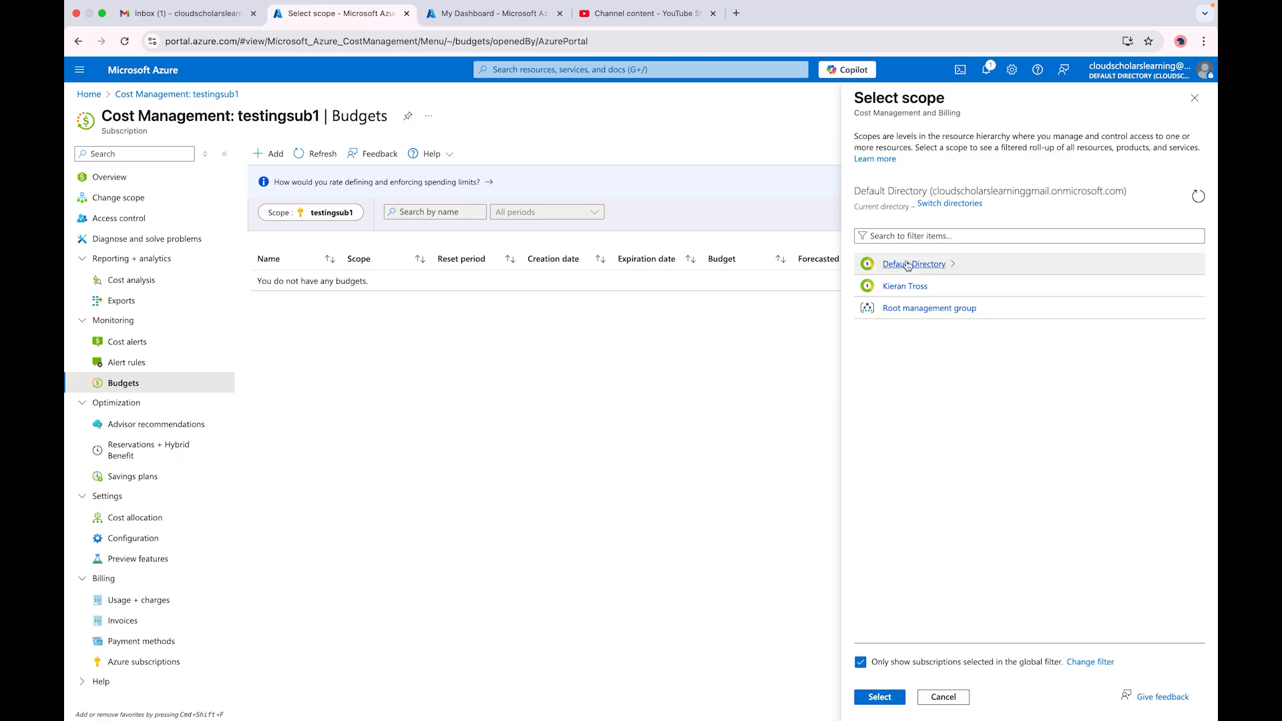
{"action": "left_click", "coordinate": [906, 286]}
{"action": "left_click", "coordinate": [879, 697]}
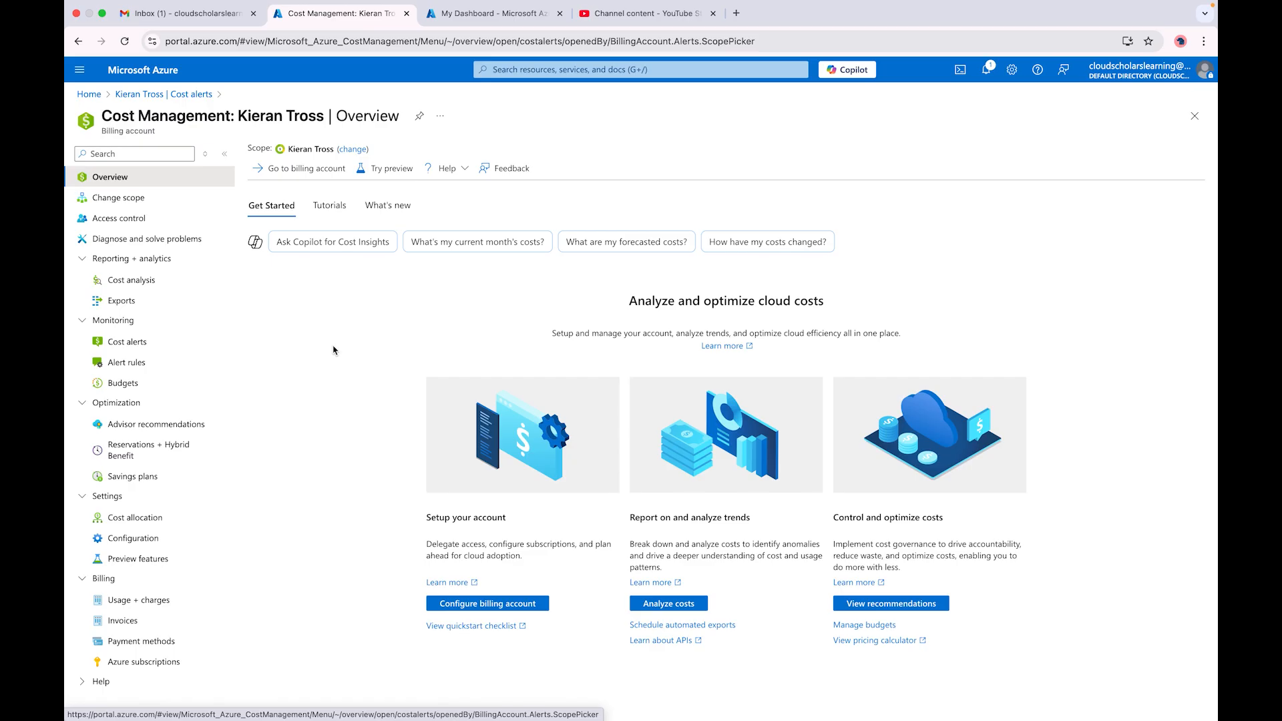
{"action": "left_click", "coordinate": [137, 344]}
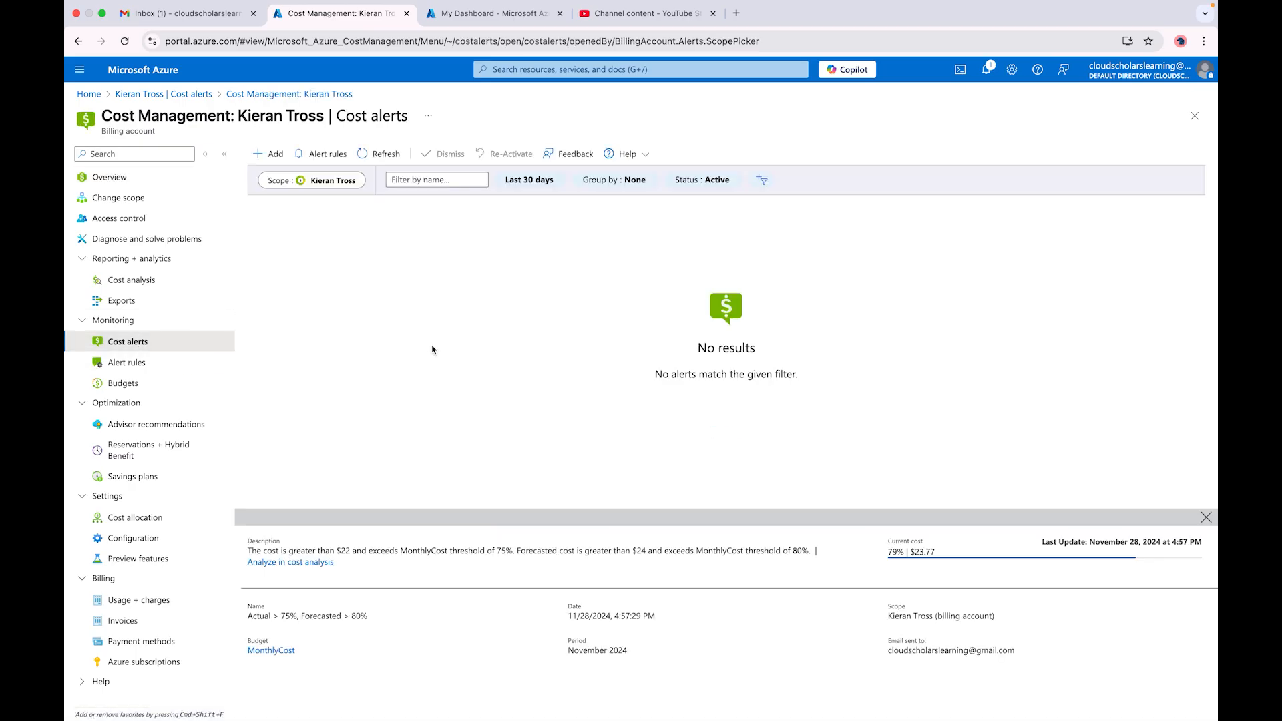
{"action": "left_click", "coordinate": [322, 156]}
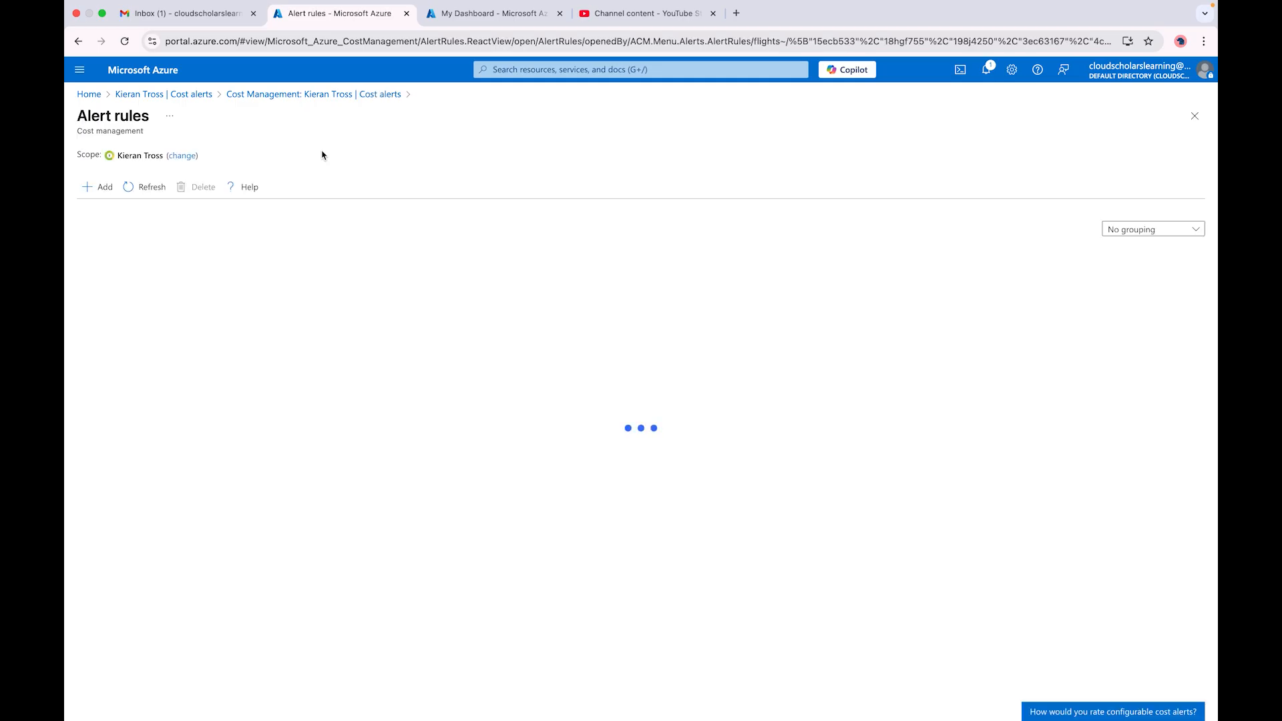
Step: Scope the alert rules to Root > Test_MG > Subscription 1 and begin a new alert rule
{"action": "left_click", "coordinate": [182, 157]}
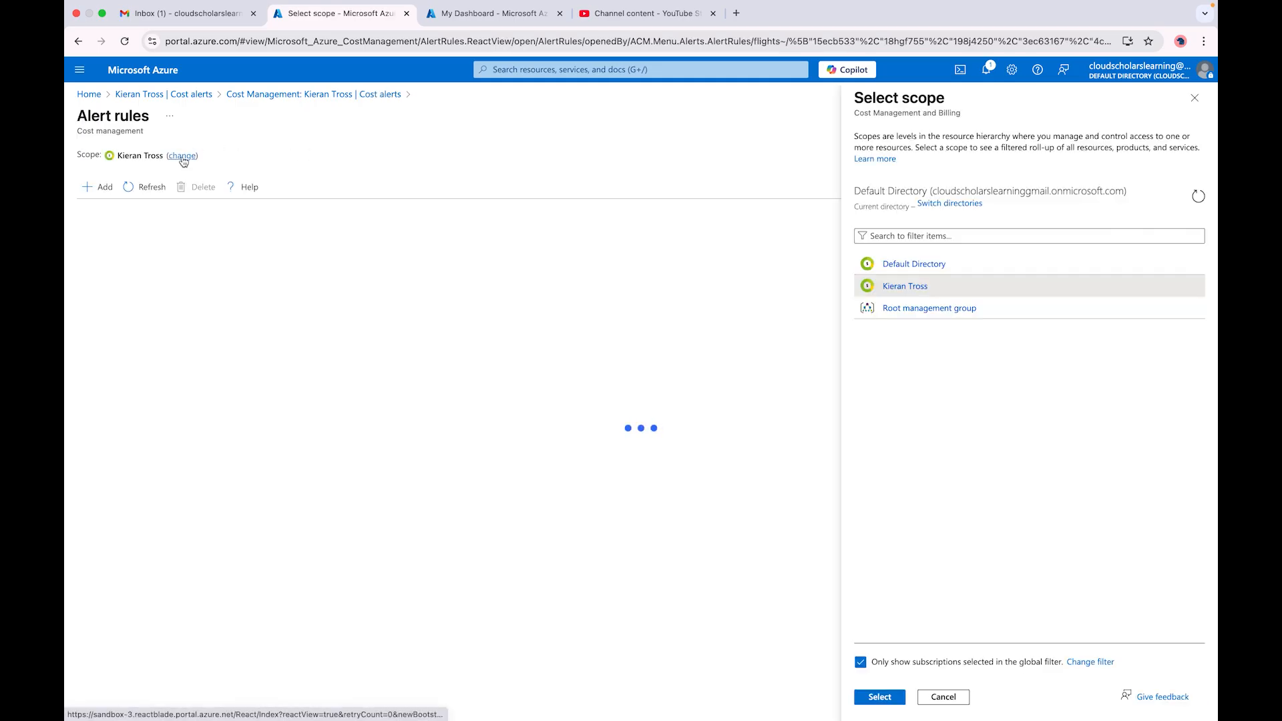
{"action": "left_click", "coordinate": [917, 309]}
{"action": "left_click", "coordinate": [901, 265]}
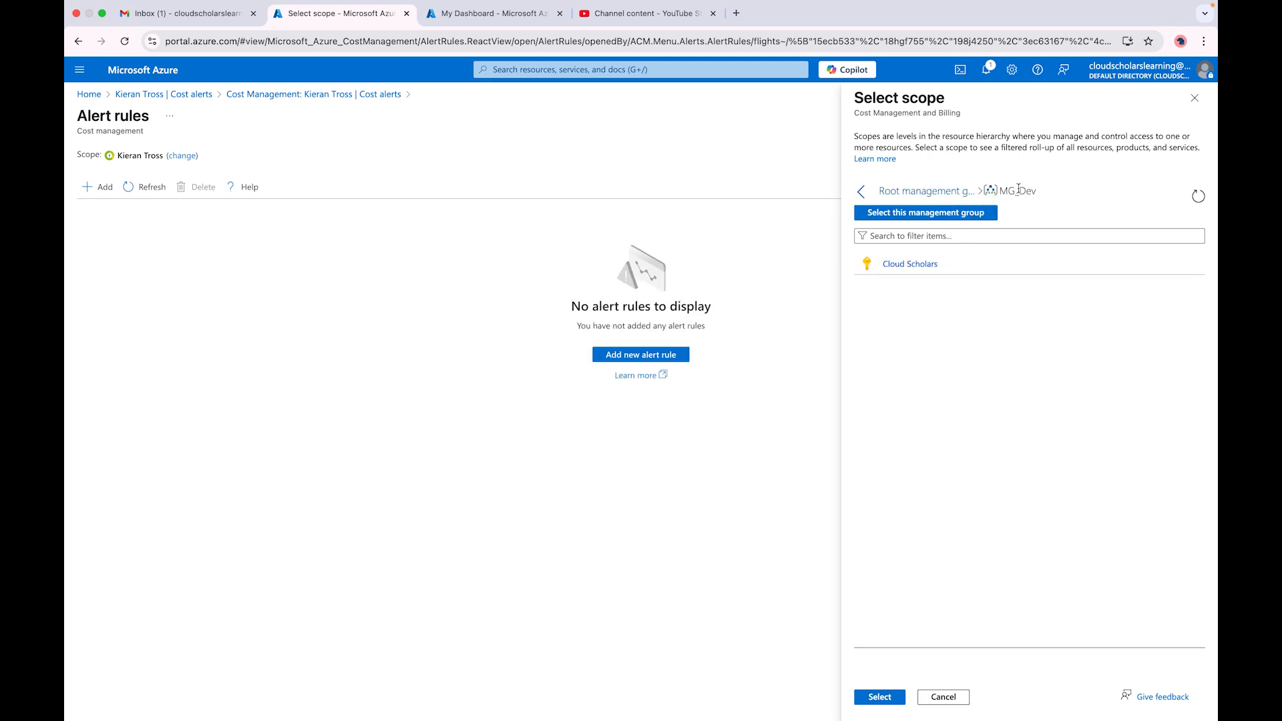
{"action": "left_click", "coordinate": [955, 199]}
{"action": "left_click", "coordinate": [908, 287]}
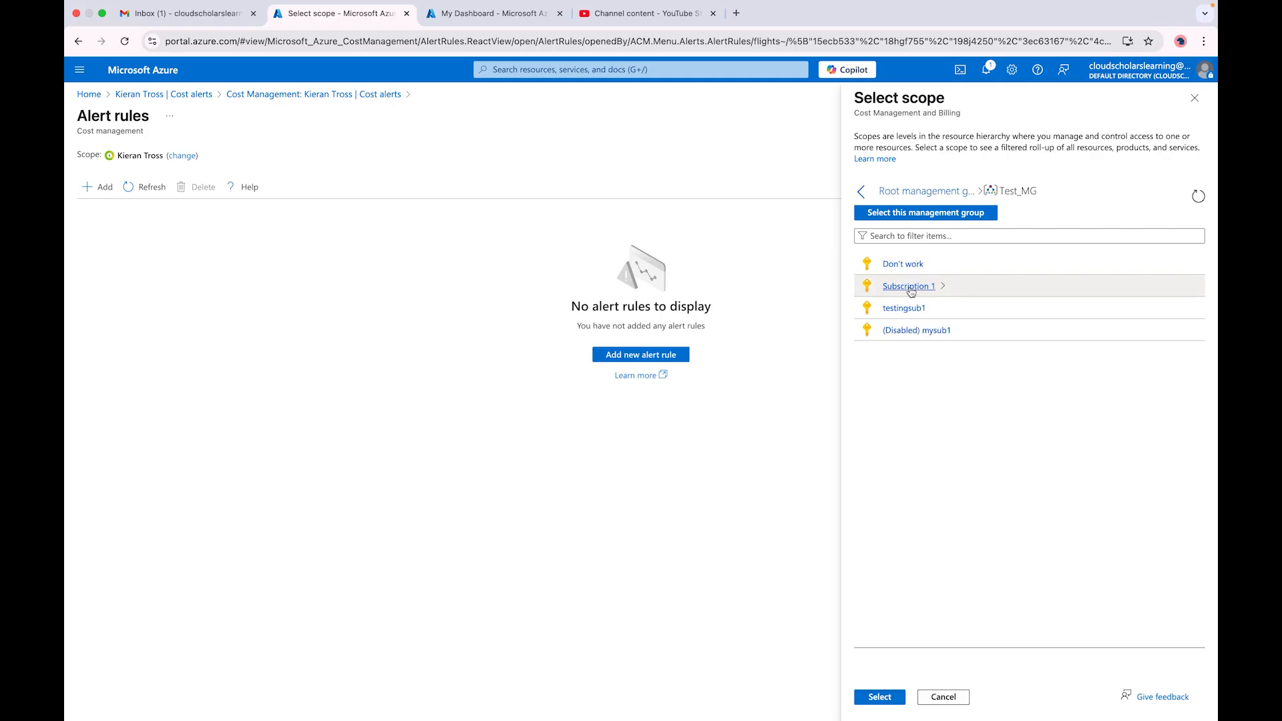
{"action": "left_click", "coordinate": [903, 287]}
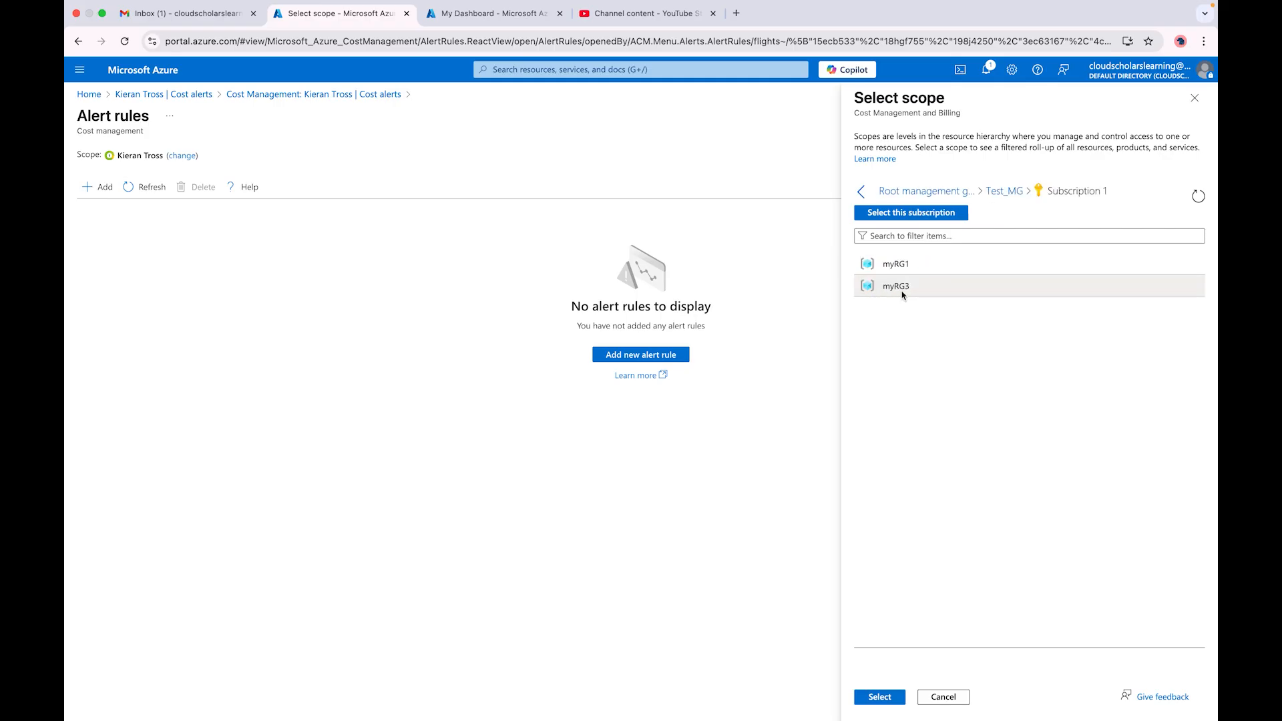
{"action": "left_click", "coordinate": [885, 698]}
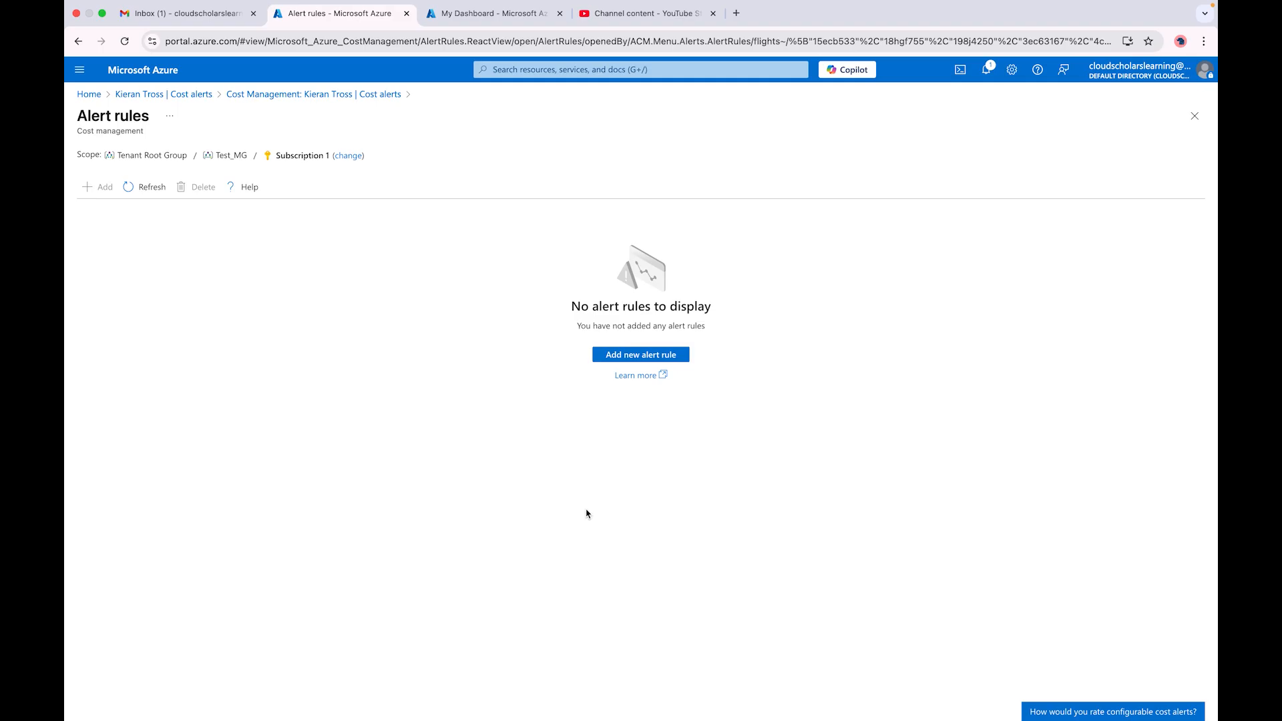
{"action": "left_click", "coordinate": [634, 356]}
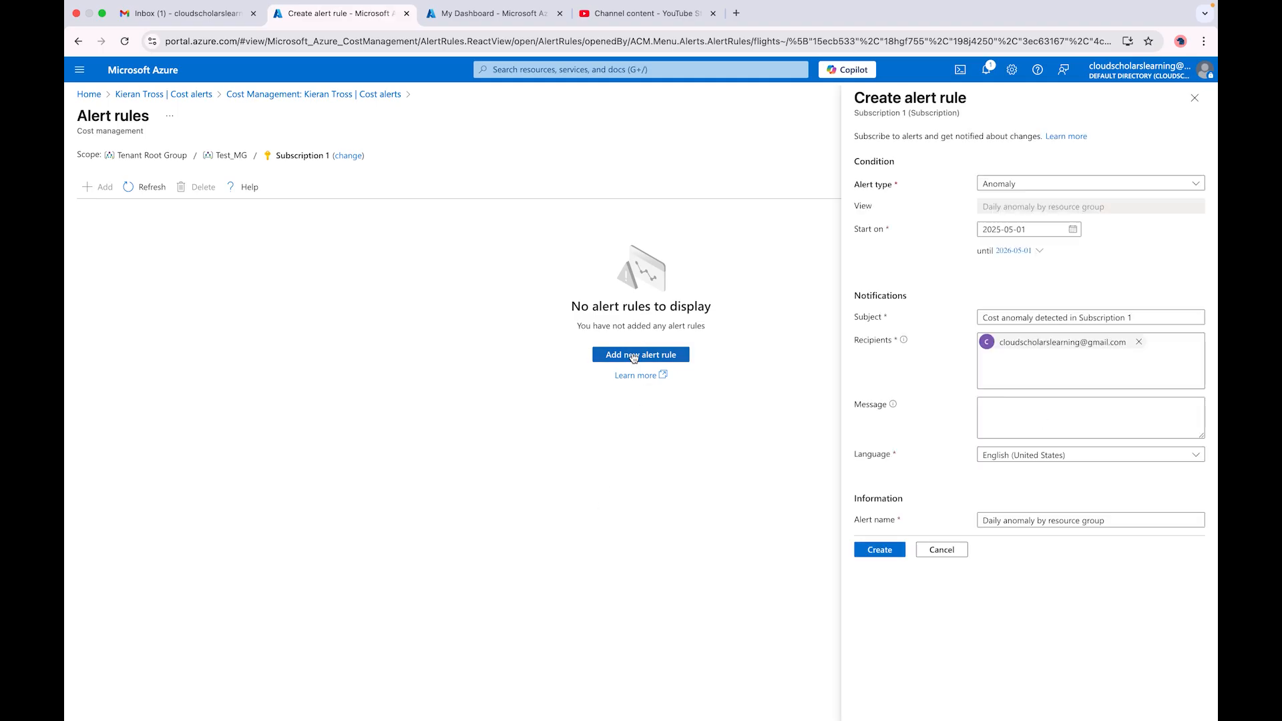
{"action": "left_click", "coordinate": [1057, 188]}
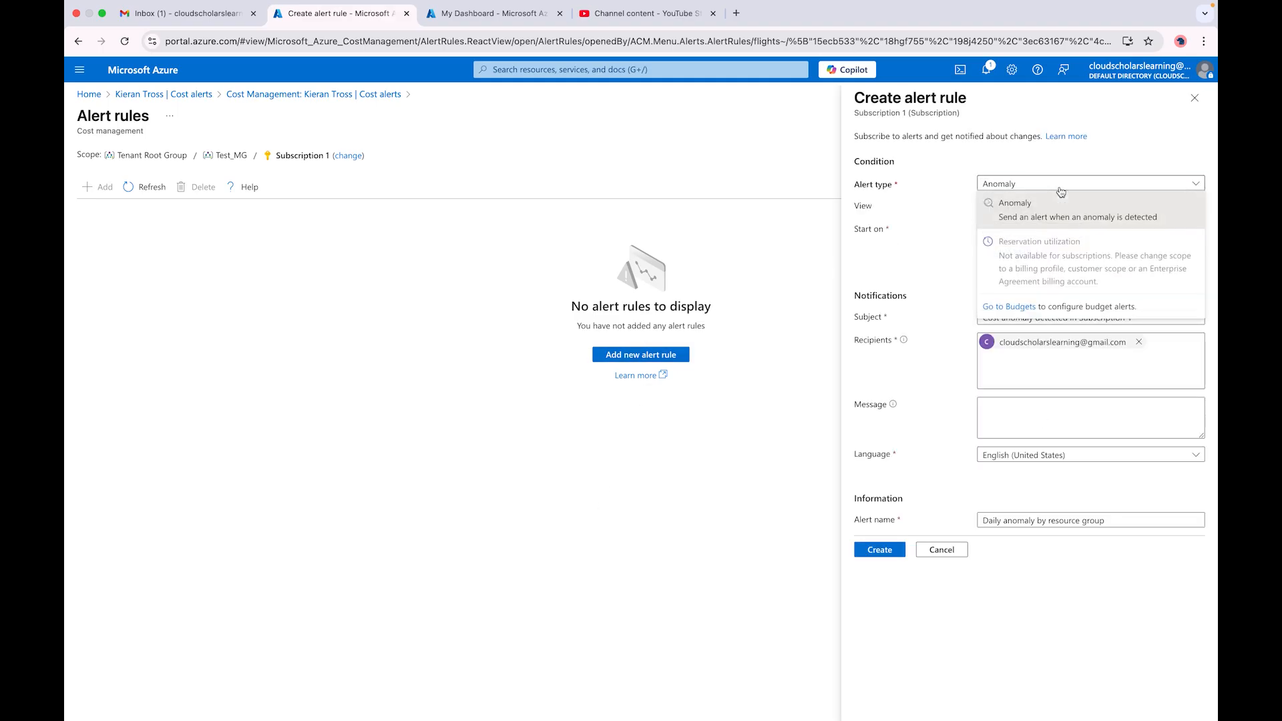
Step: Choose Anomaly as the alert type and bring up the end-date calendar
{"action": "left_click", "coordinate": [1056, 224]}
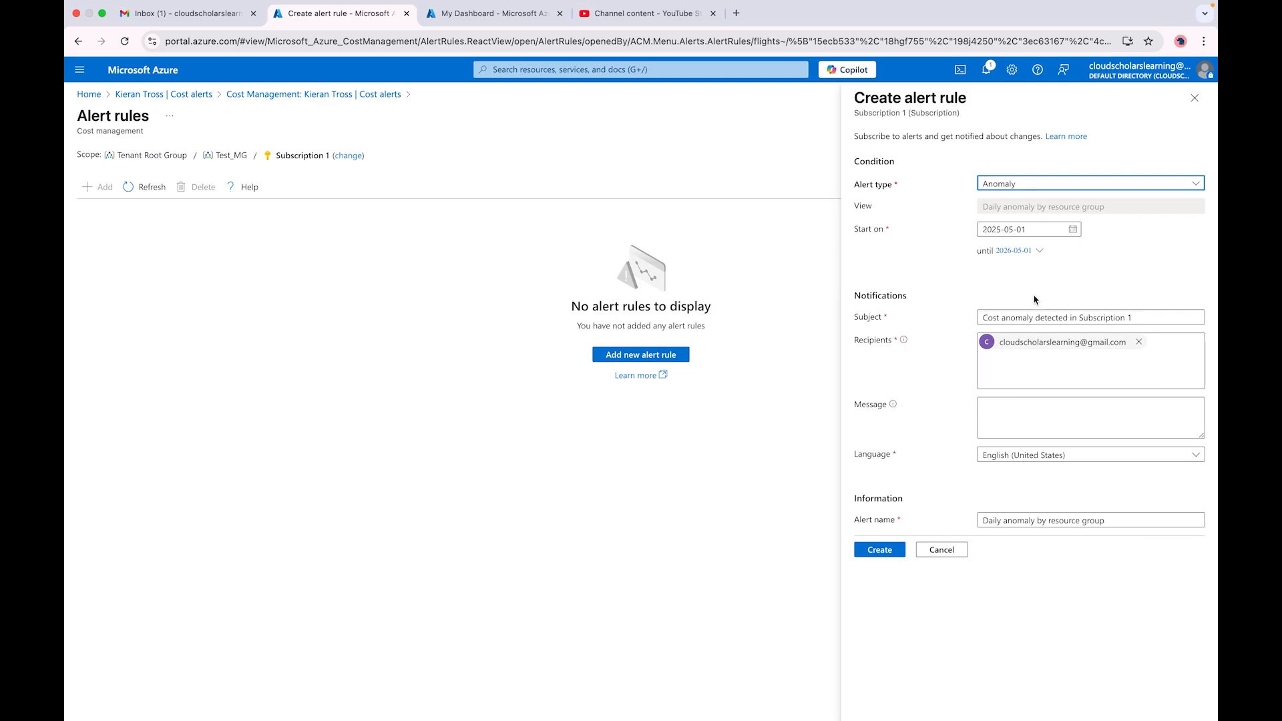
{"action": "left_click", "coordinate": [1029, 255]}
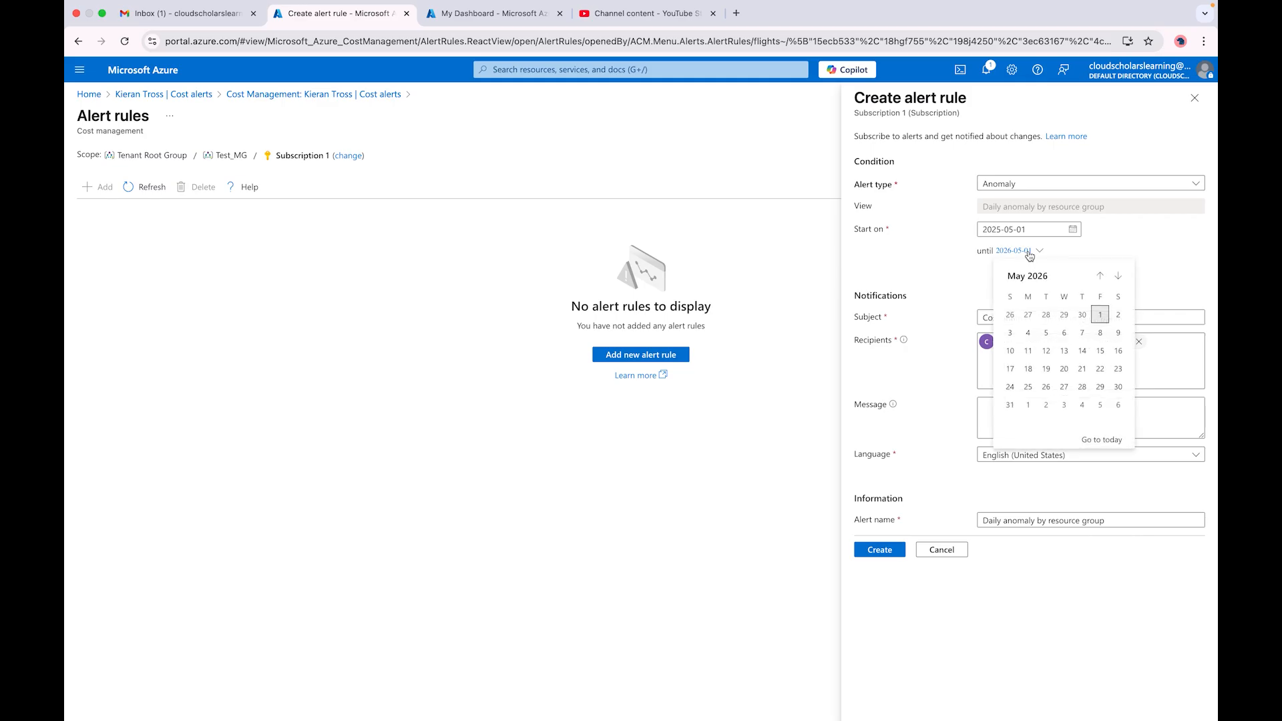
Step: Set the end date to March 2, 2026 and the message 'Anomaly has been detected'
{"action": "left_click", "coordinate": [1099, 277]}
{"action": "left_click", "coordinate": [1100, 278]}
{"action": "left_click", "coordinate": [1029, 314]}
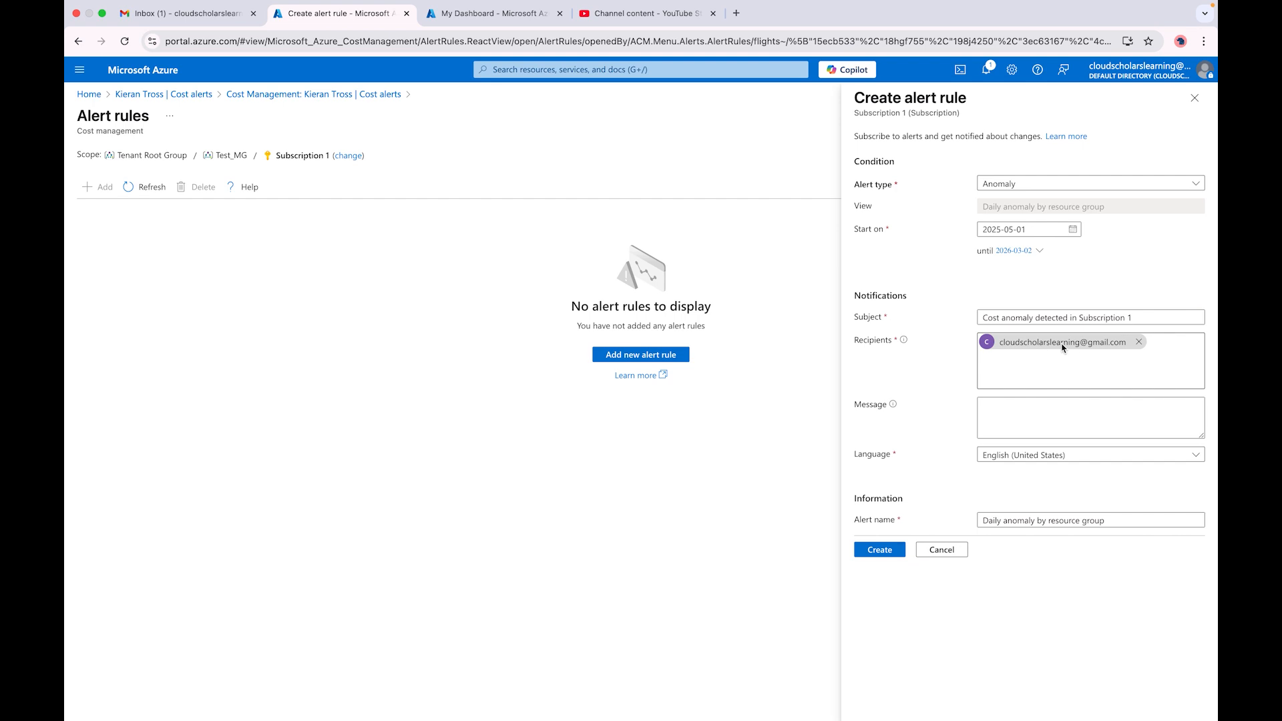
{"action": "left_click", "coordinate": [1034, 414]}
{"action": "type", "text": "Anaomaly has been detected"}
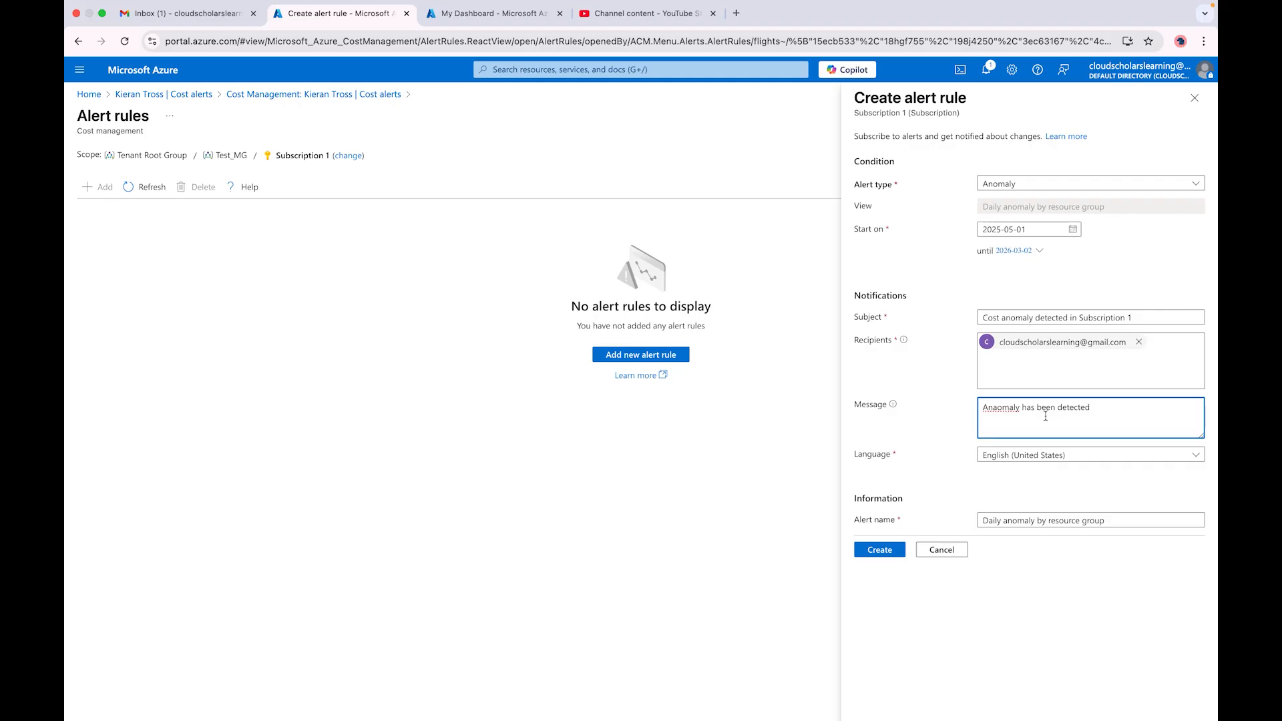
{"action": "right_click", "coordinate": [998, 408]}
{"action": "left_click", "coordinate": [1022, 417]}
Step: Rename the alert to 'Daily anomaly by subscription' and create the rule
{"action": "left_click", "coordinate": [1070, 521]}
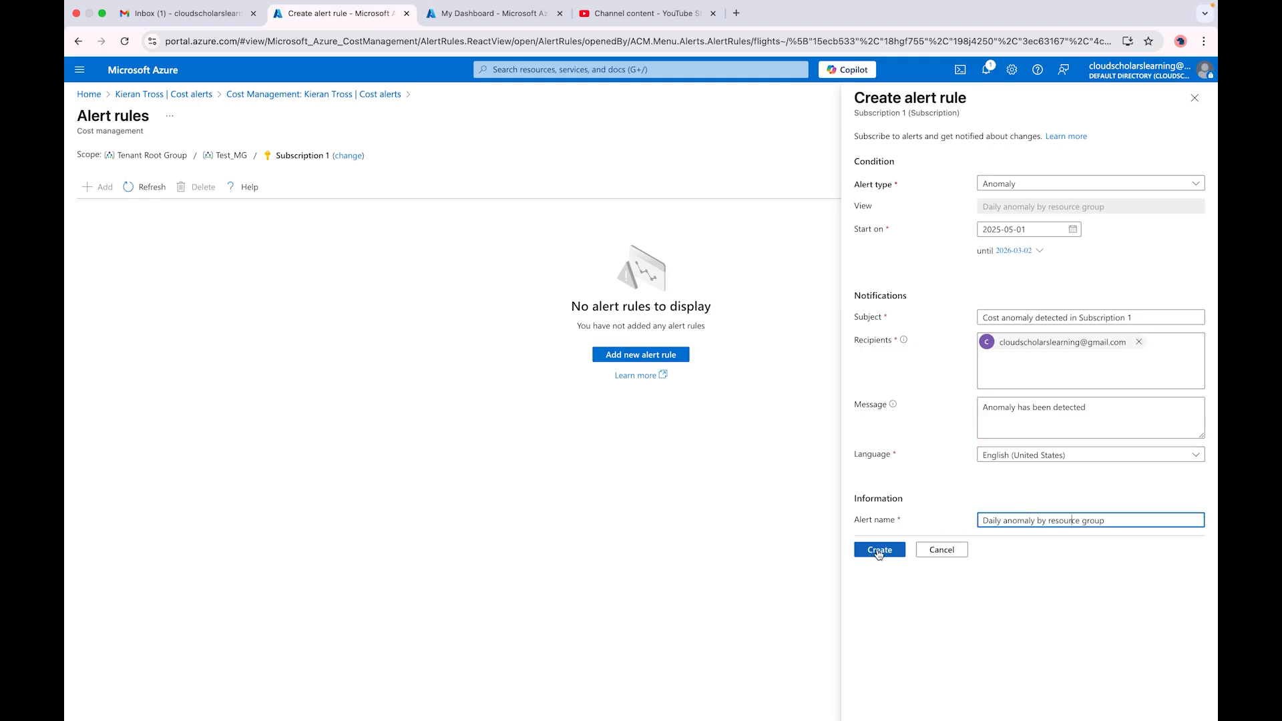
{"action": "left_click_drag", "start_coordinate": [1106, 521], "coordinate": [1046, 521]}
{"action": "type", "text": "subscription"}
{"action": "left_click", "coordinate": [887, 548]}
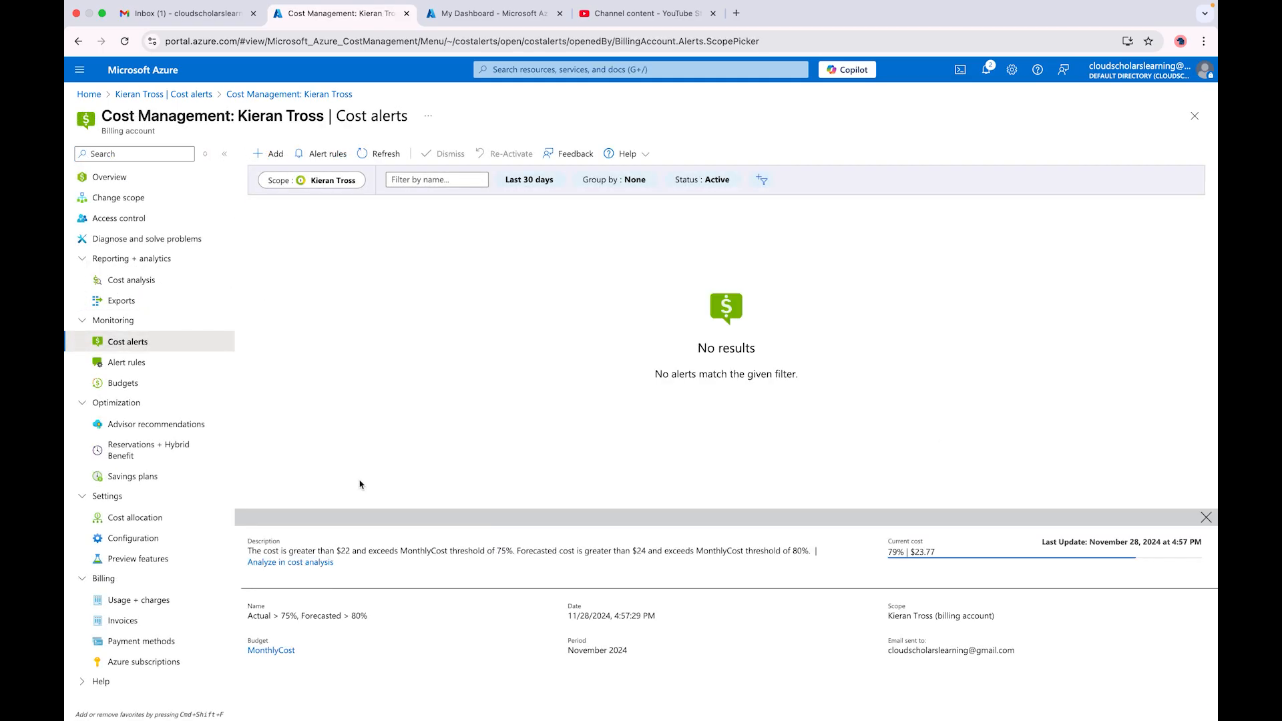
Step: From Exports, schedule a new export, go to its Datasets tab, and close the Add export panel
{"action": "left_click", "coordinate": [111, 302]}
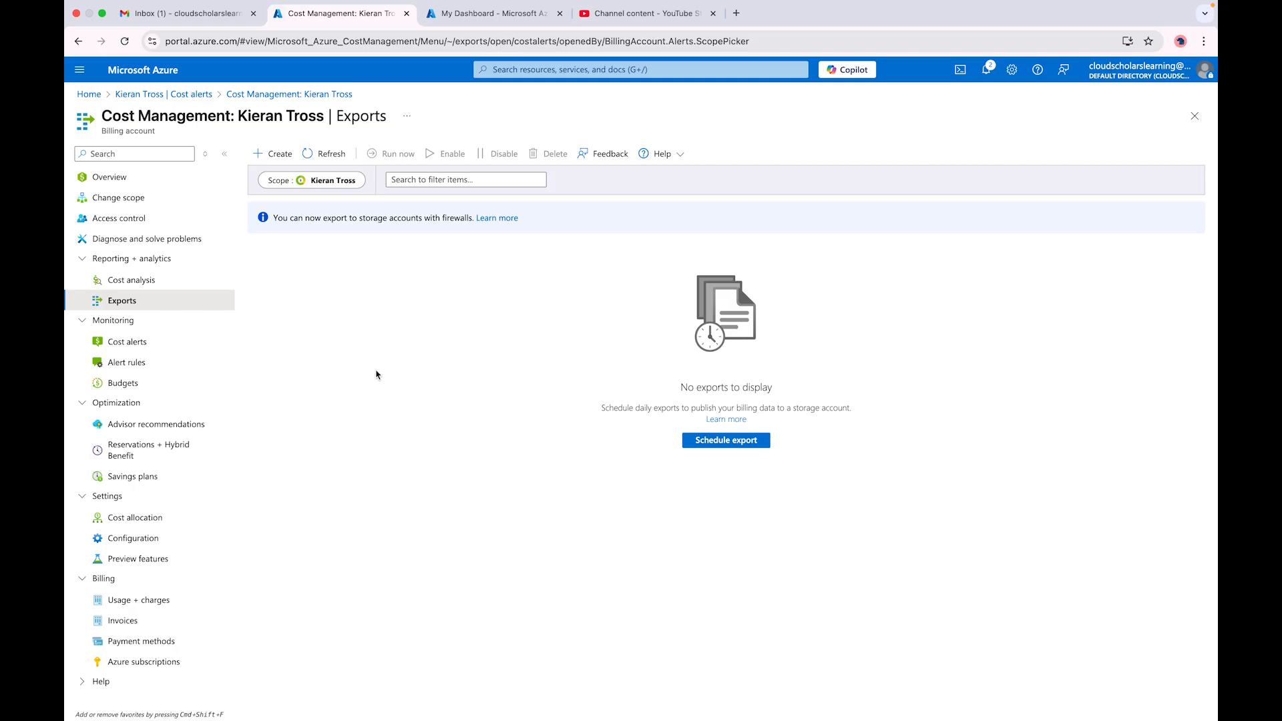
{"action": "left_click", "coordinate": [705, 439]}
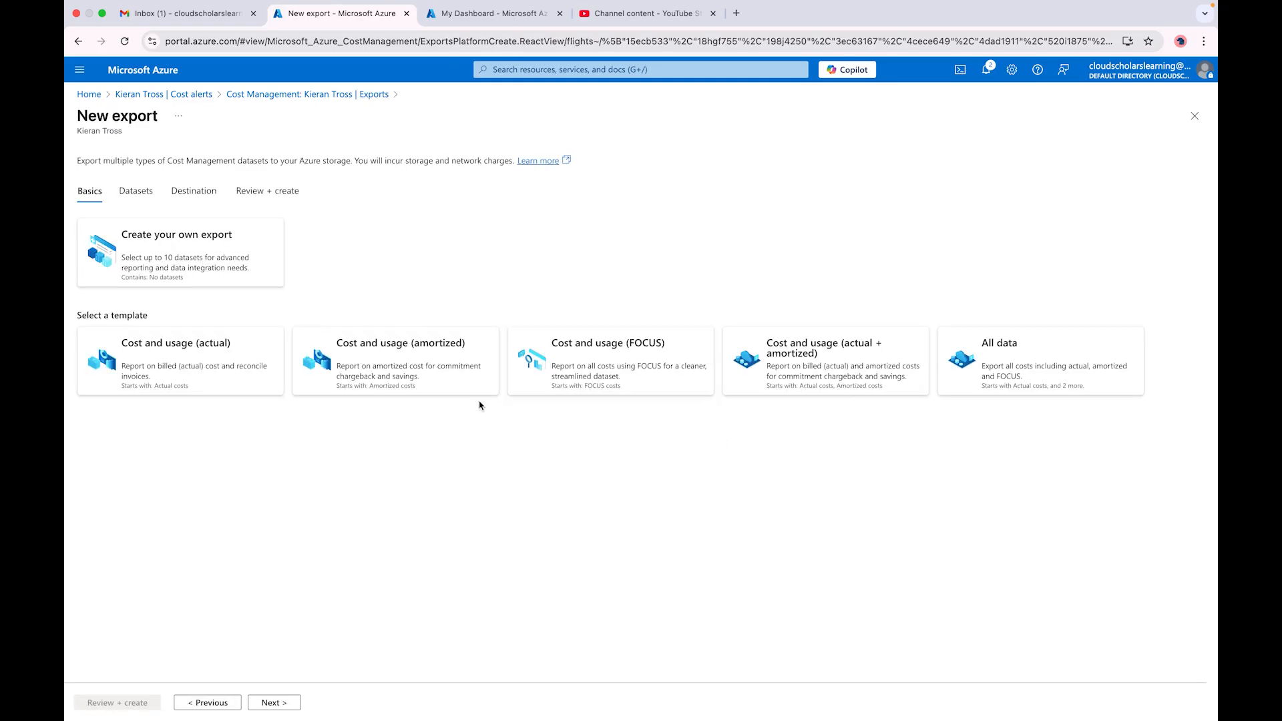
{"action": "left_click", "coordinate": [133, 192]}
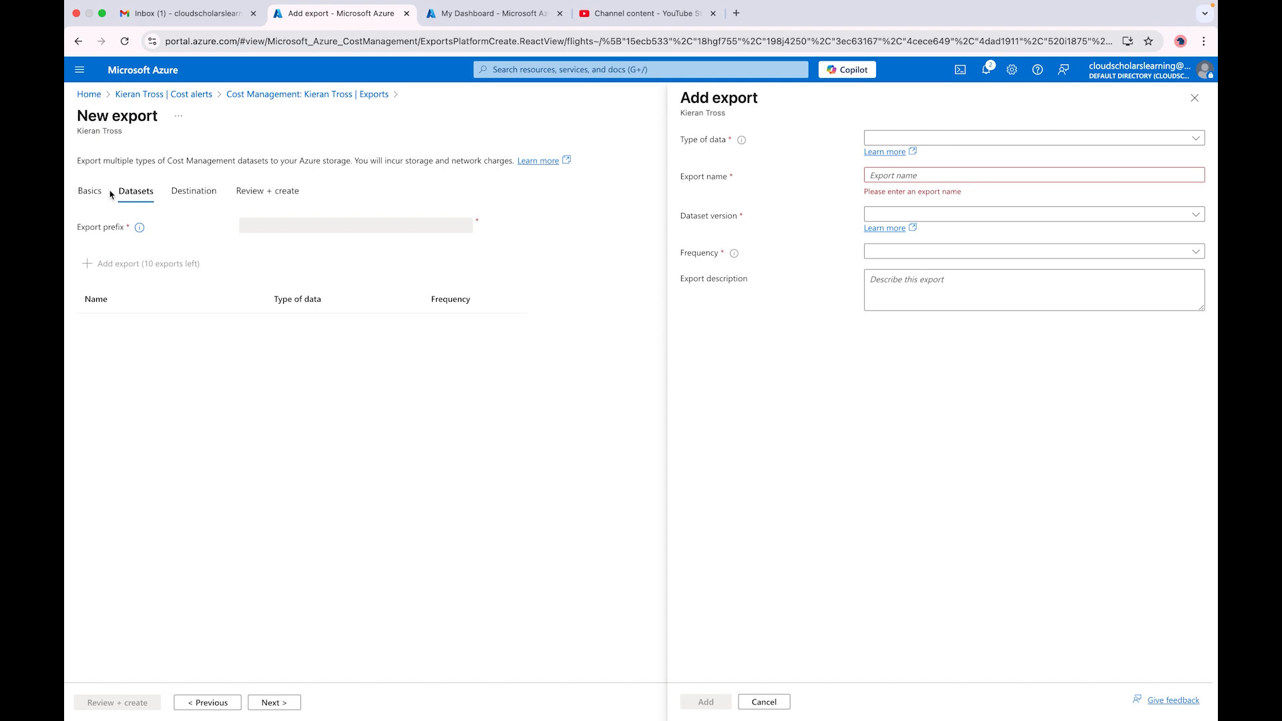
{"action": "left_click", "coordinate": [90, 194]}
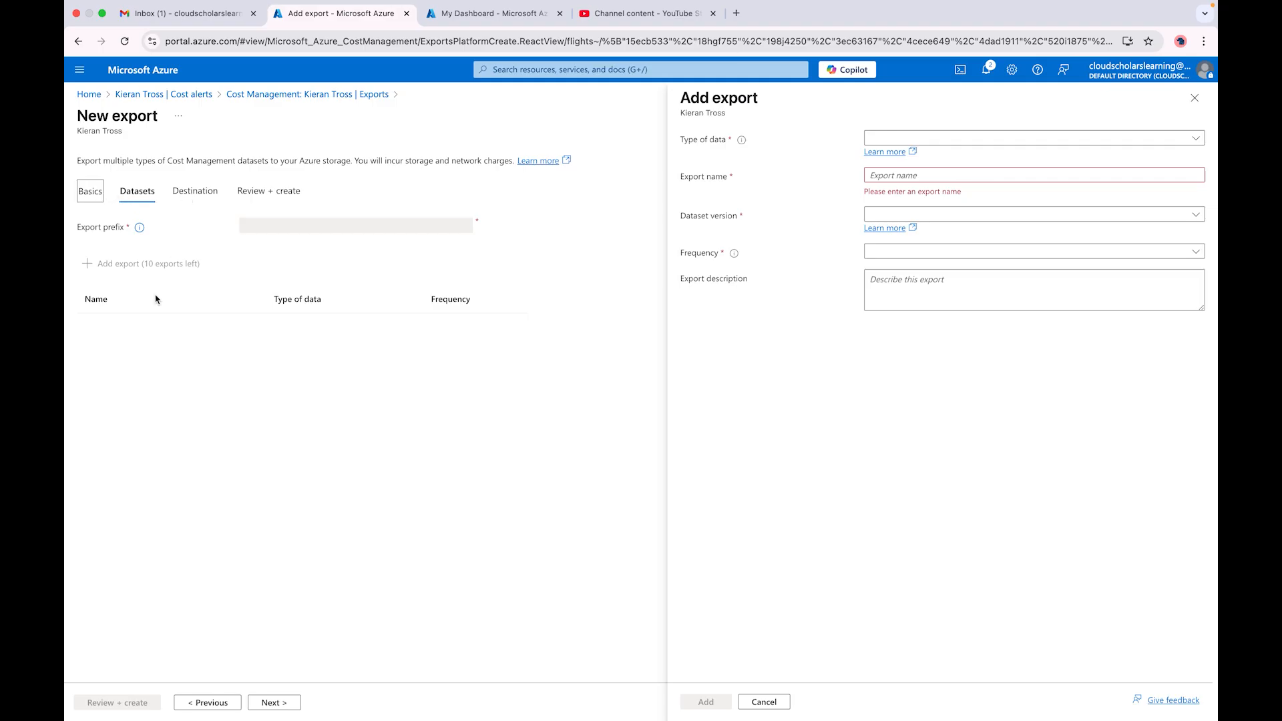
{"action": "left_click", "coordinate": [1188, 104]}
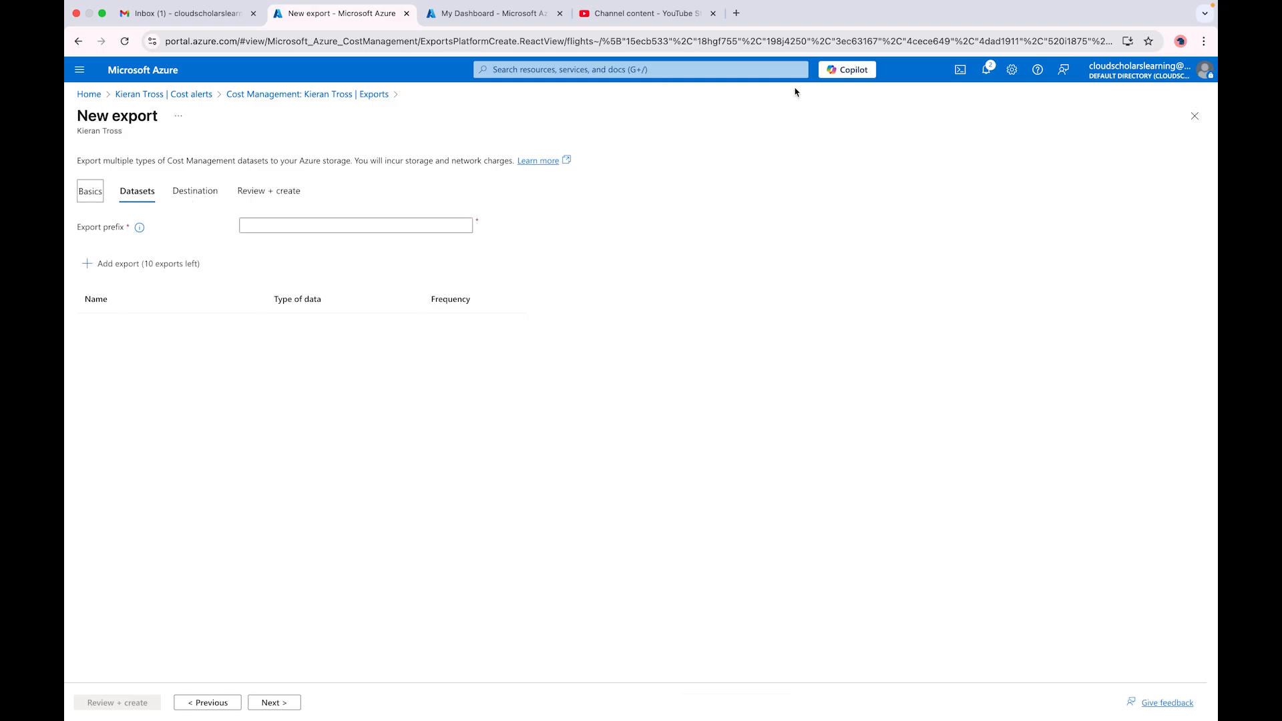
Step: Use export prefix 'projectx' with the Cost and usage (actual) template, then go to Destination
{"action": "left_click", "coordinate": [257, 224]}
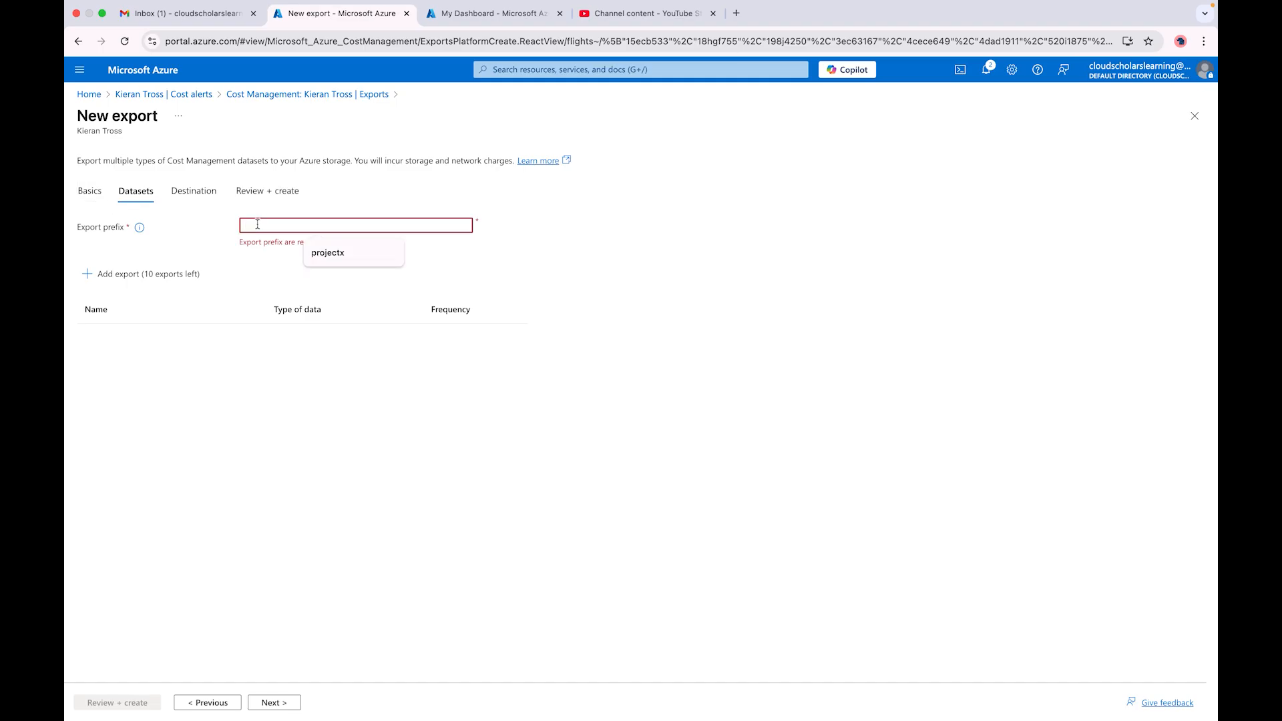
{"action": "type", "text": "projectx"}
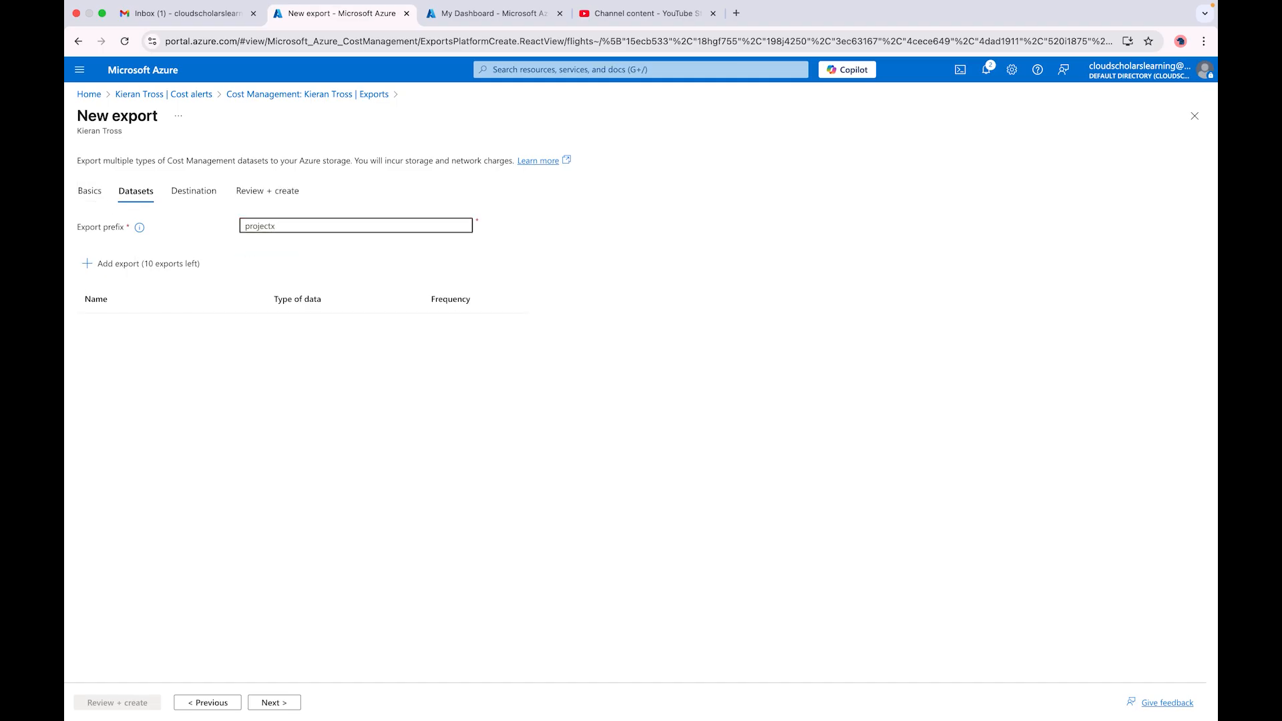
{"action": "left_click", "coordinate": [103, 193]}
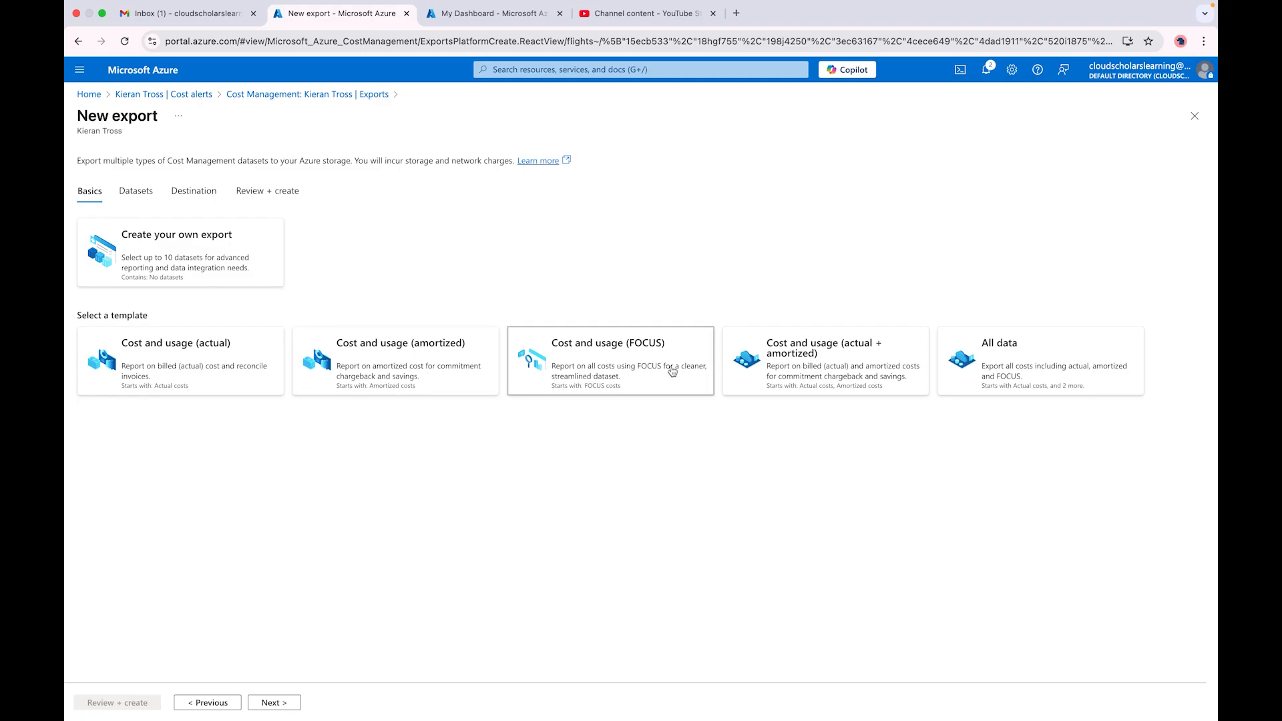
{"action": "left_click", "coordinate": [182, 378]}
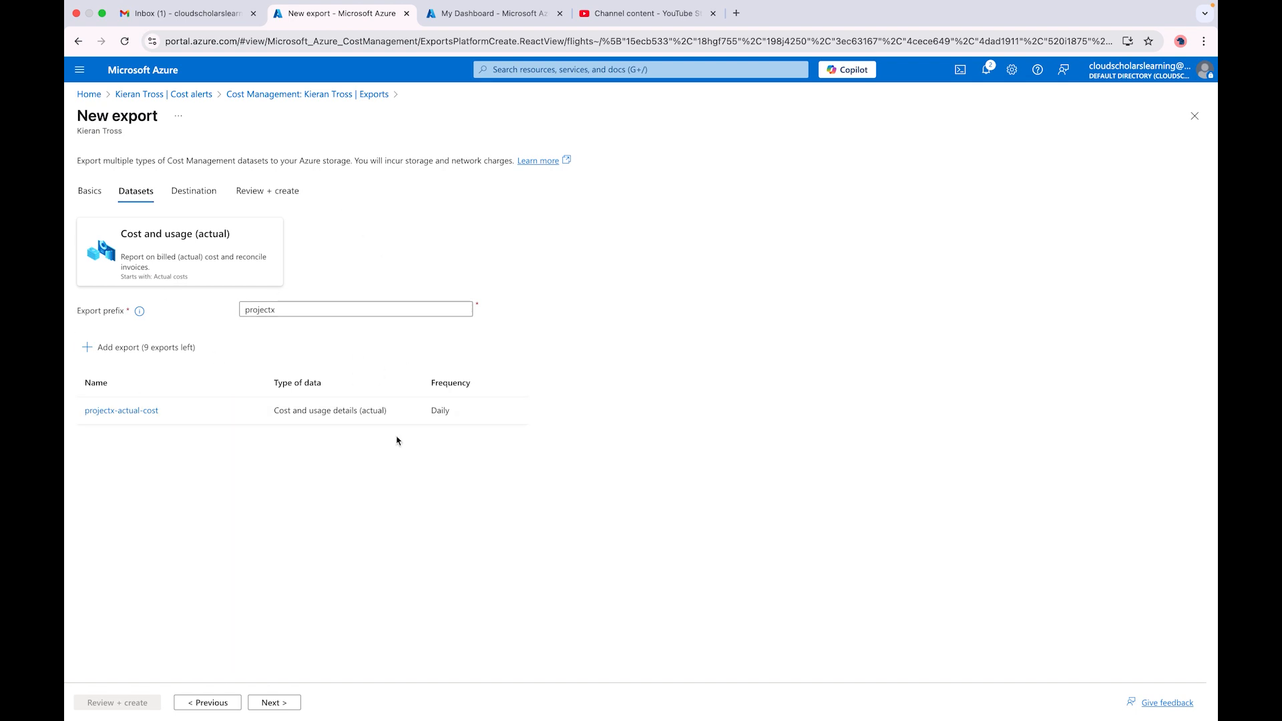
{"action": "left_click", "coordinate": [272, 702]}
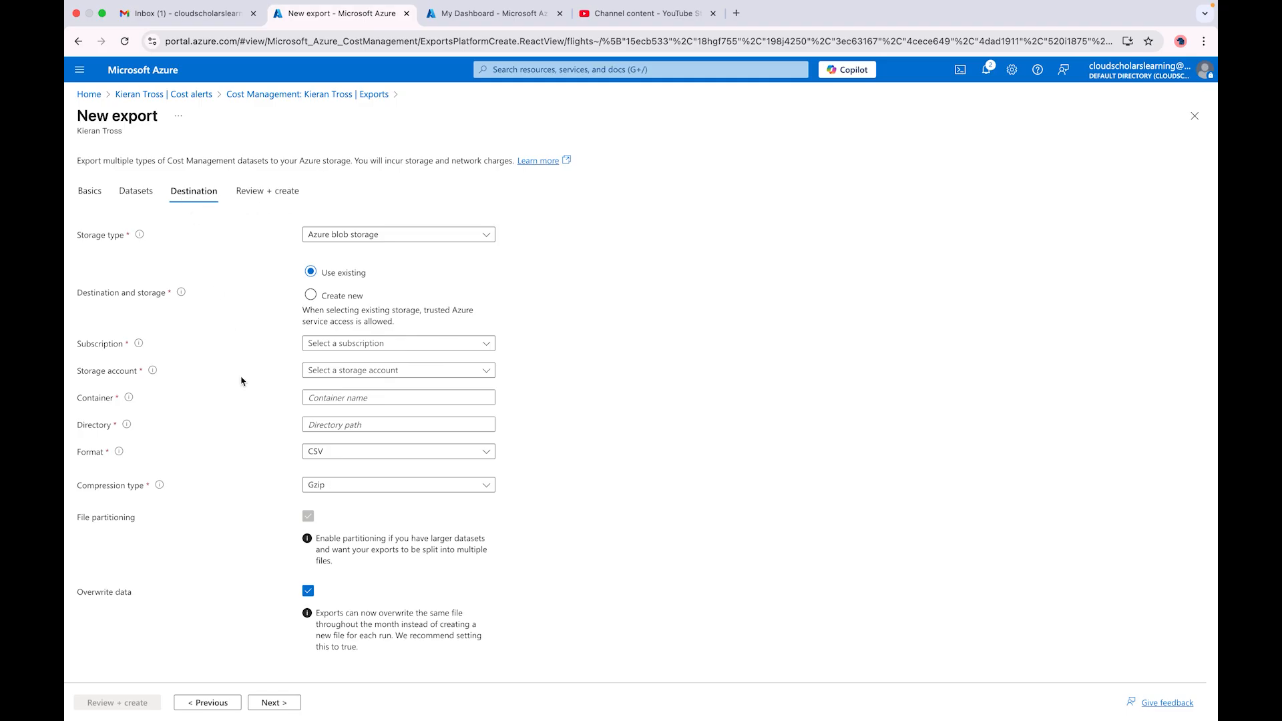
Step: Keep CSV as the export format and switch to the PowerPoint slideshow
{"action": "left_click", "coordinate": [387, 458]}
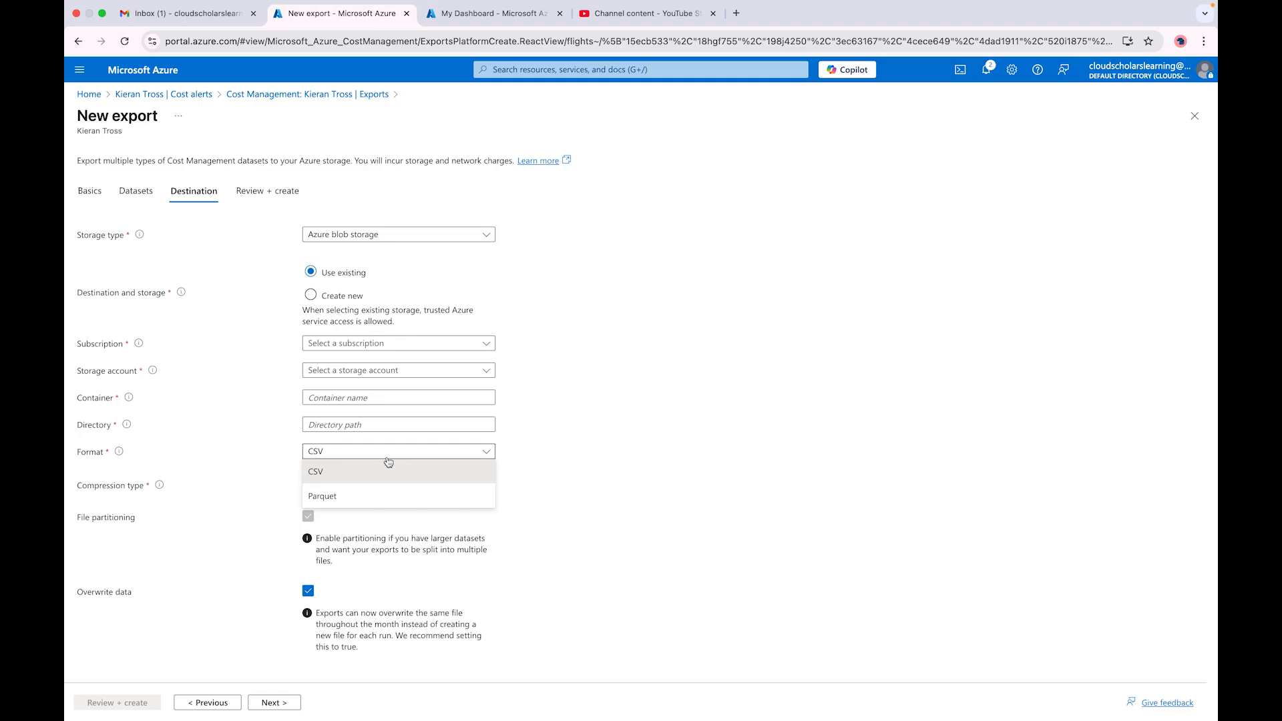
{"action": "left_click", "coordinate": [309, 472]}
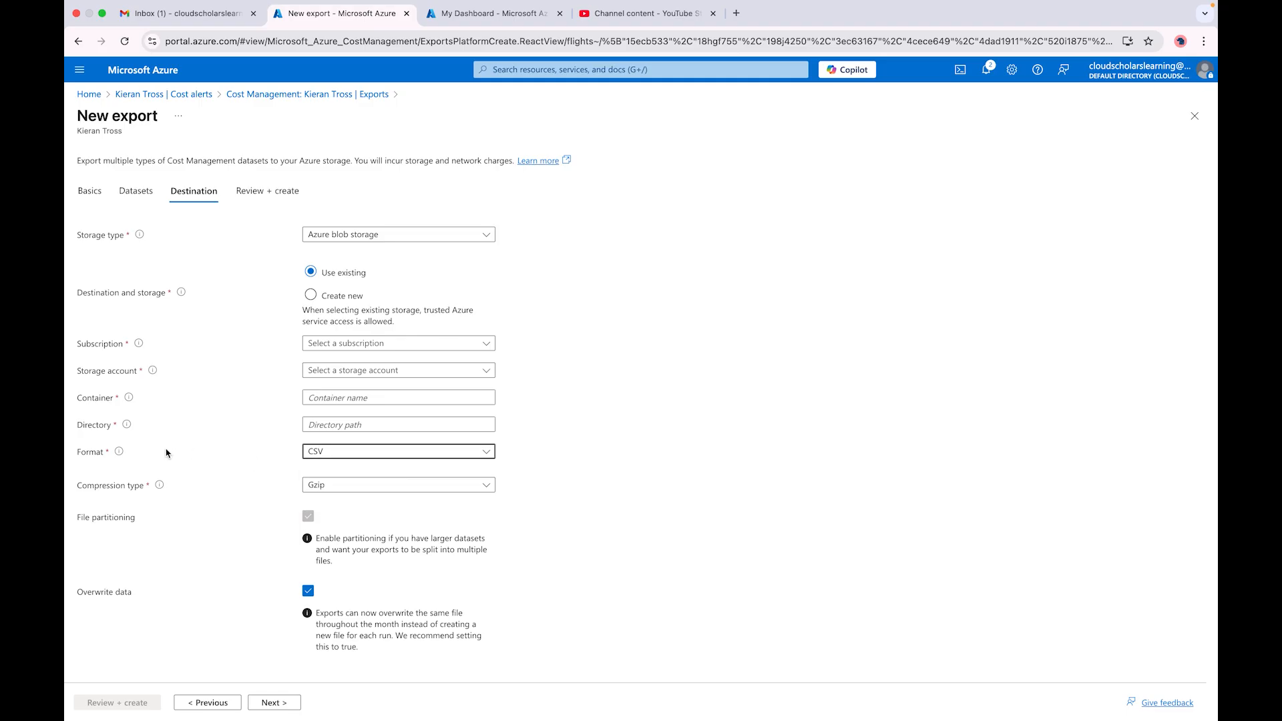
{"action": "mouse_move", "coordinate": [119, 454]}
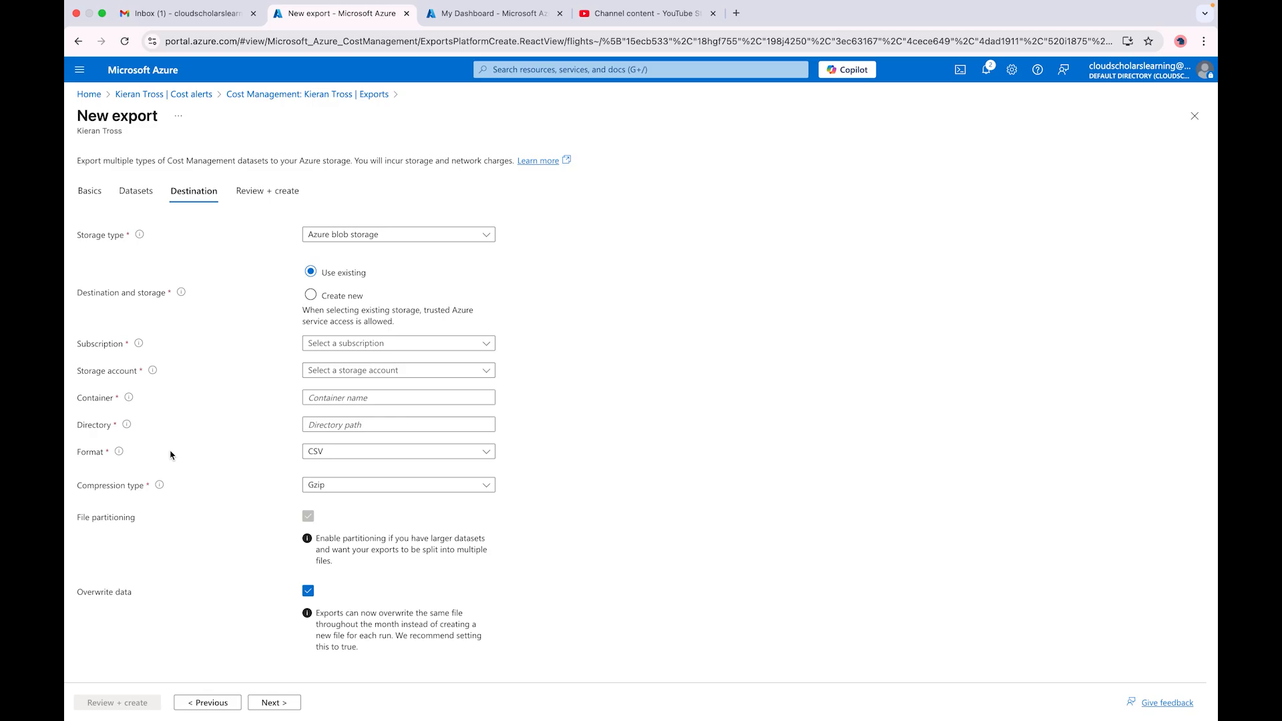
{"action": "key", "text": "super+Tab"}
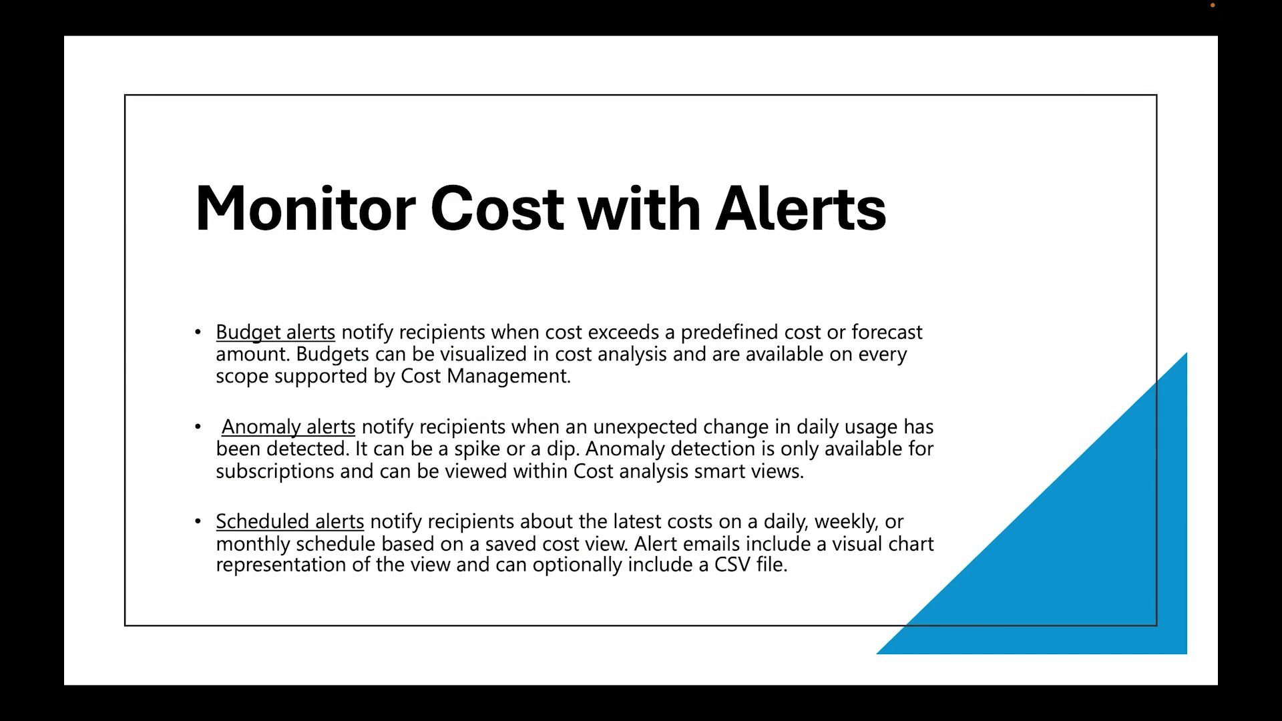